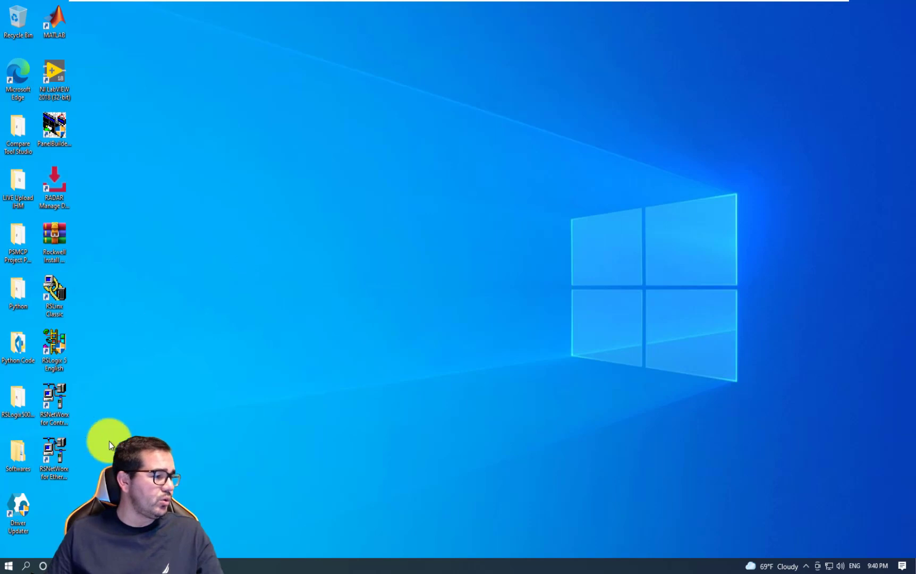
- Launch RSLogix 500 English past the UAC and activation warnings, and open an SLC500 program
{"action": "left_click", "coordinate": [8, 567]}
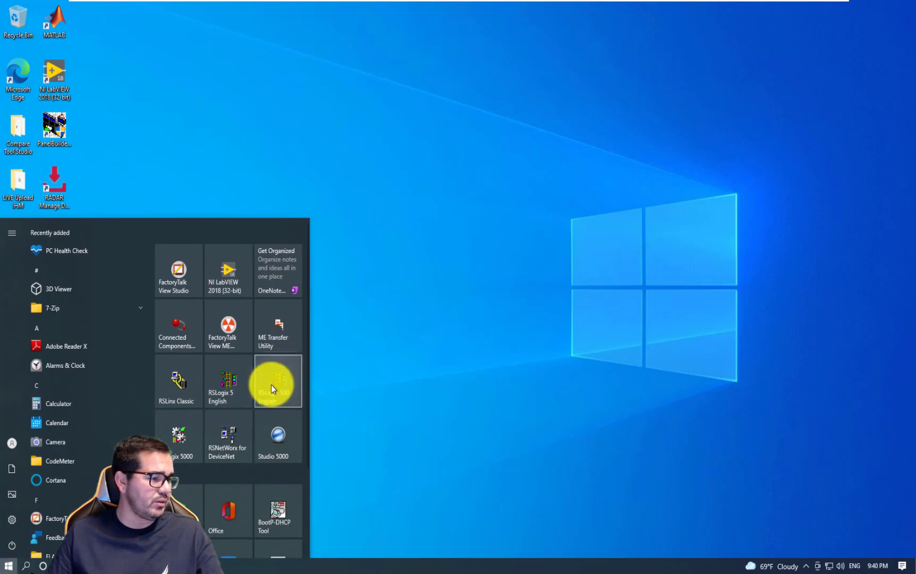
{"action": "left_click", "coordinate": [283, 377]}
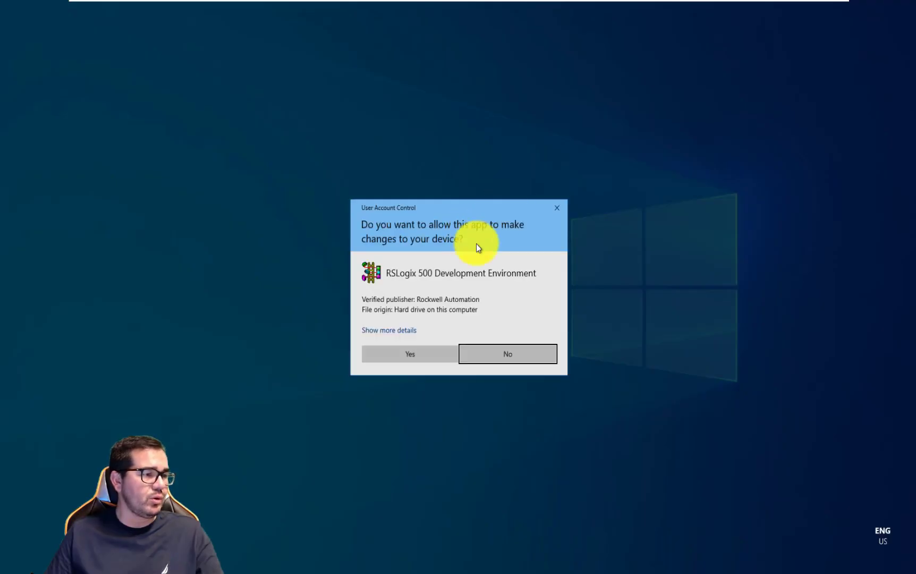
{"action": "left_click", "coordinate": [409, 356]}
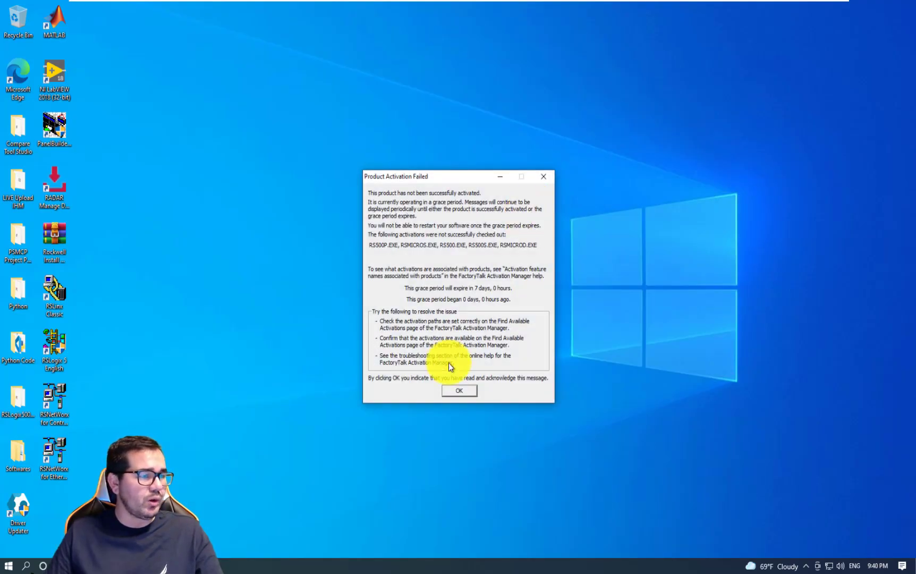
{"action": "left_click", "coordinate": [458, 390]}
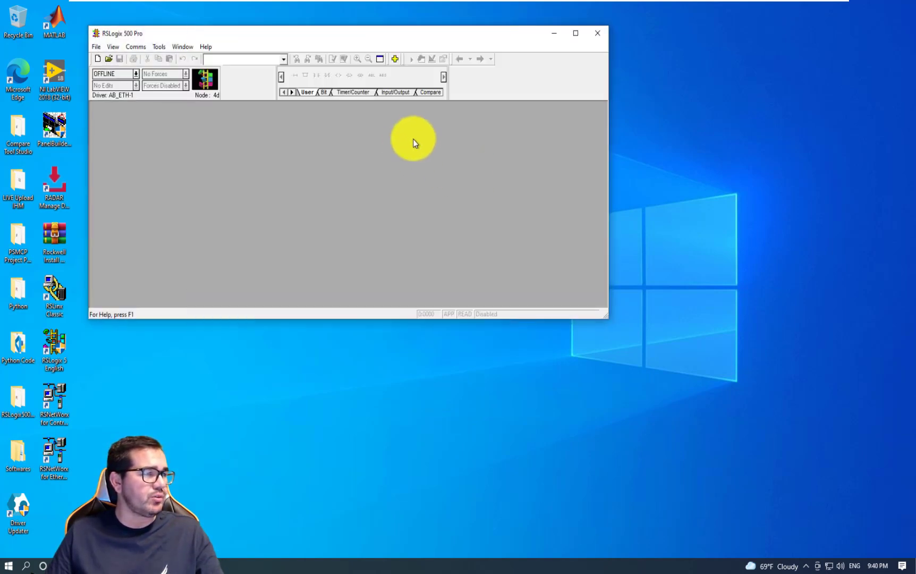
{"action": "left_click", "coordinate": [108, 59]}
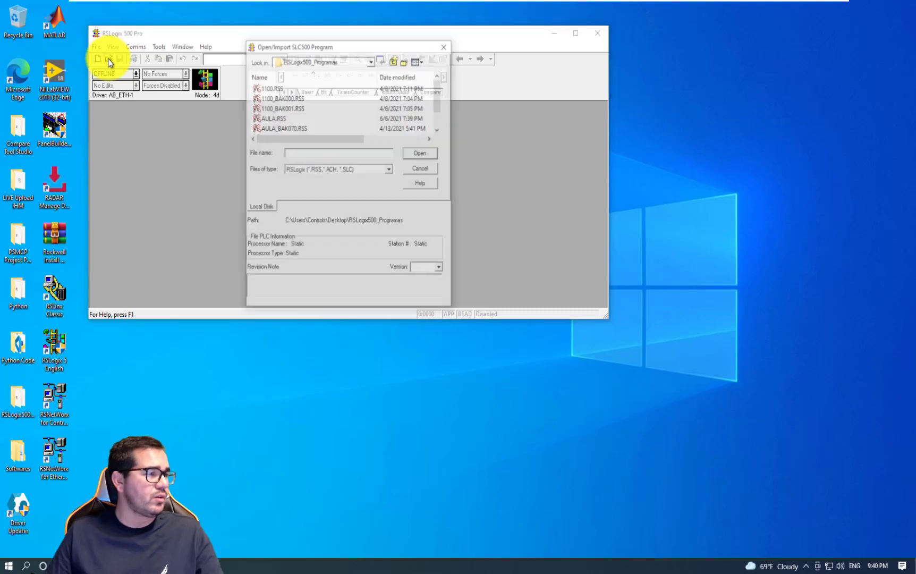
- Open AULA.RSS maximized, with an enlarged LAD 2 view and a full-height project tree
{"action": "double_click", "coordinate": [270, 118]}
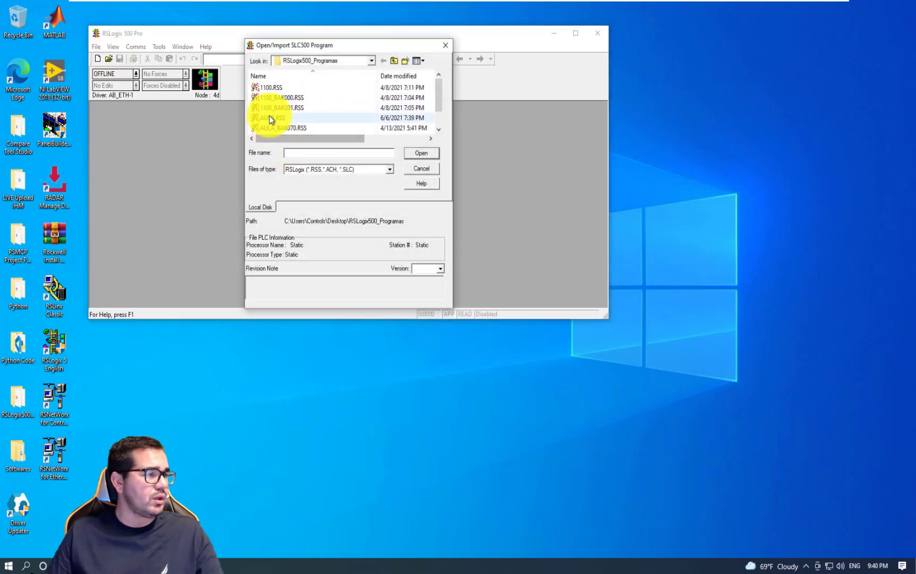
{"action": "left_click", "coordinate": [575, 33]}
{"action": "left_click_drag", "start_coordinate": [514, 274], "coordinate": [911, 541]}
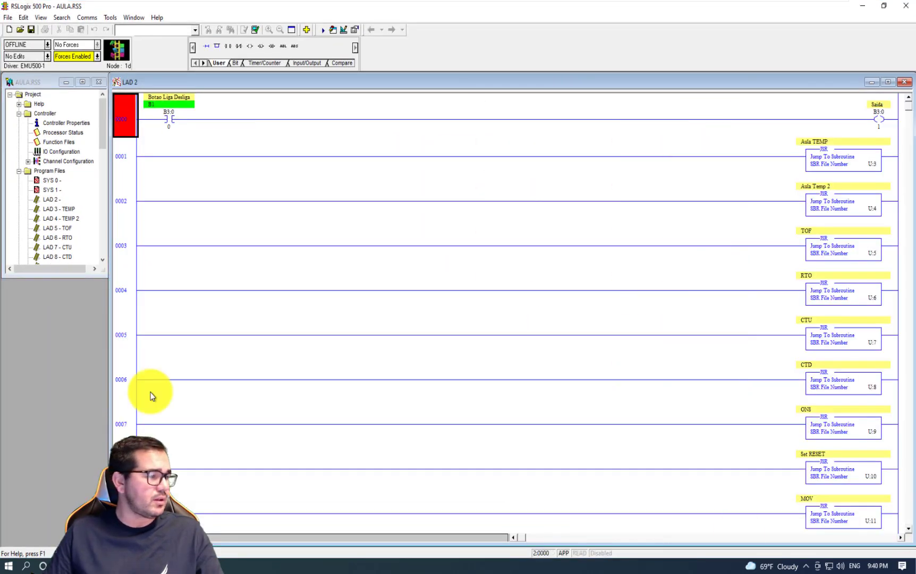
{"action": "left_click_drag", "start_coordinate": [82, 276], "coordinate": [82, 542]}
- Check the processor type in Controller Properties, then close it
{"action": "double_click", "coordinate": [61, 124]}
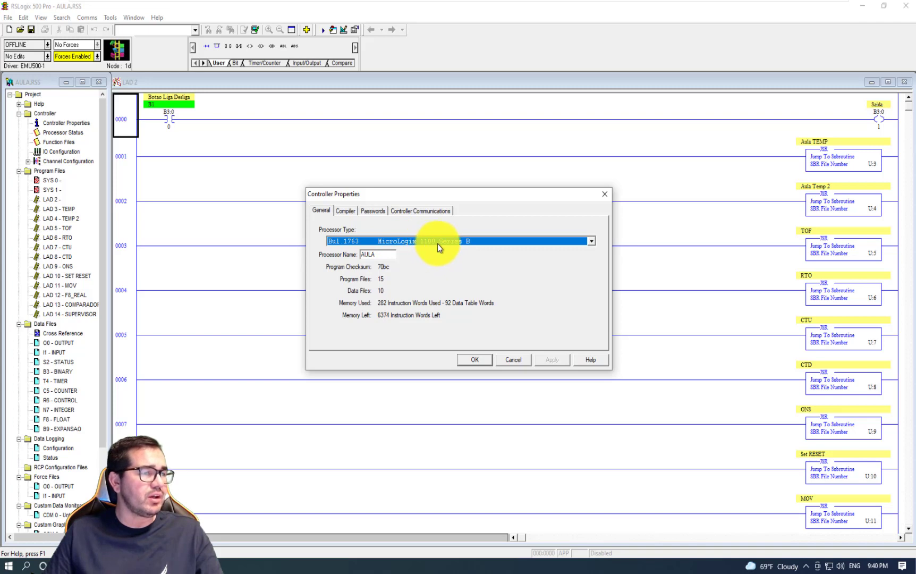
{"action": "left_click", "coordinate": [608, 195]}
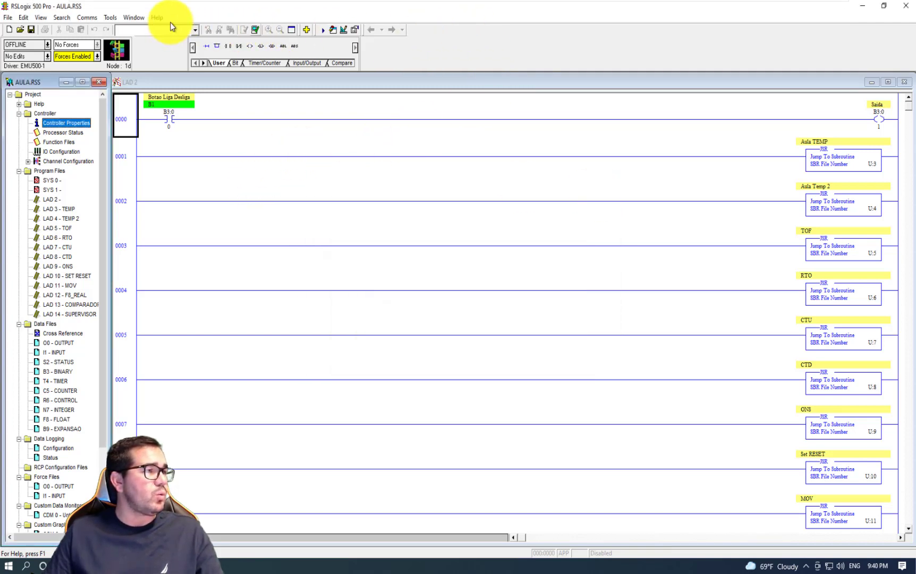
{"action": "left_click", "coordinate": [110, 18]}
{"action": "left_click", "coordinate": [110, 18]}
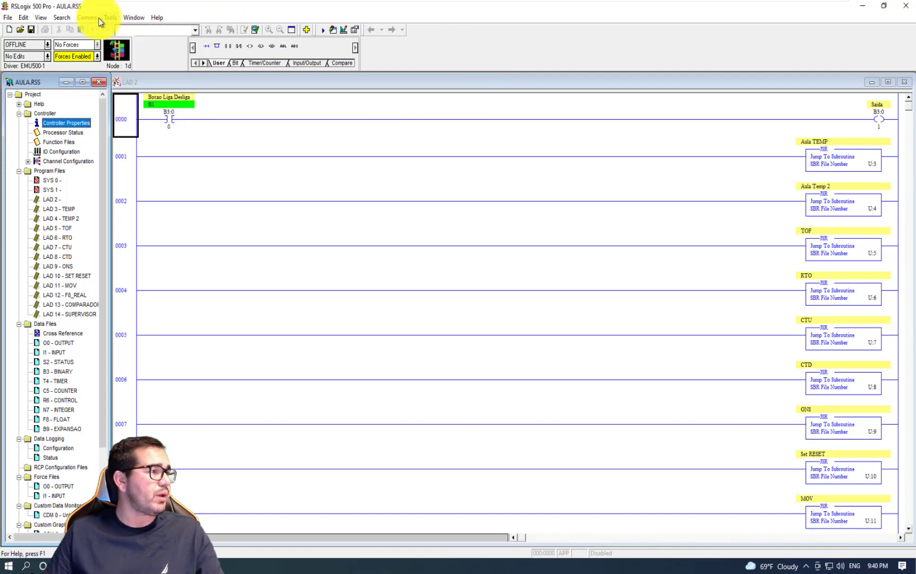
- Save As Library Files (*.SLC) with Export database enabled and its export options accepted
{"action": "left_click", "coordinate": [8, 20]}
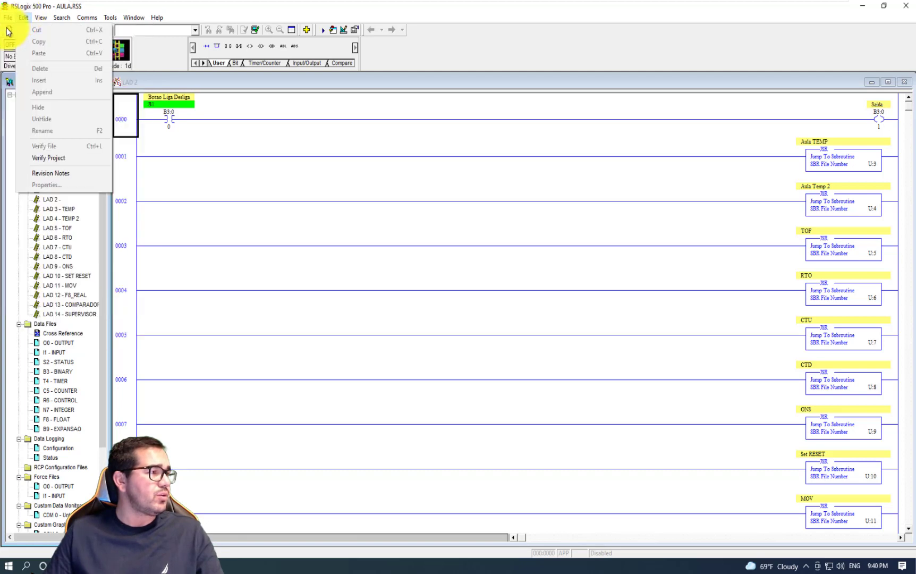
{"action": "left_click", "coordinate": [29, 81]}
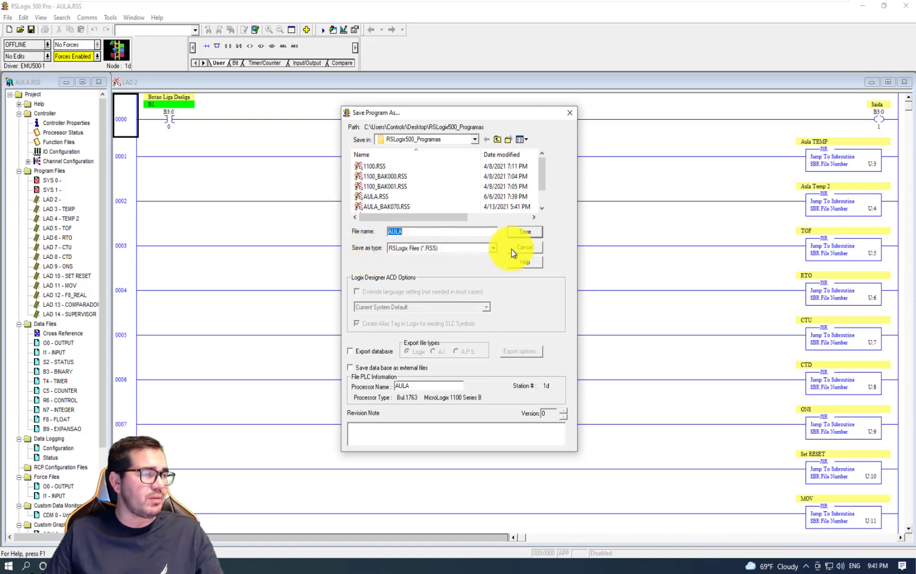
{"action": "left_click", "coordinate": [491, 248]}
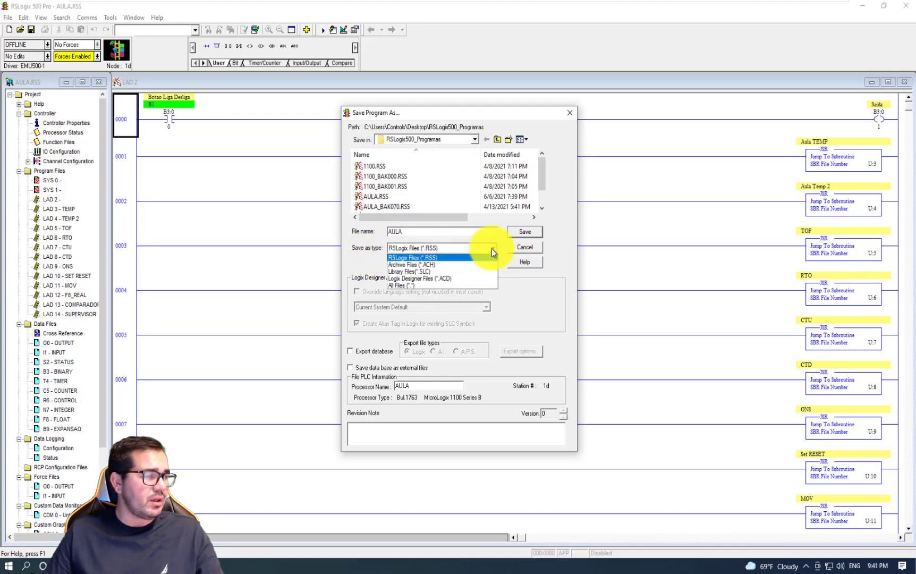
{"action": "left_click", "coordinate": [414, 275]}
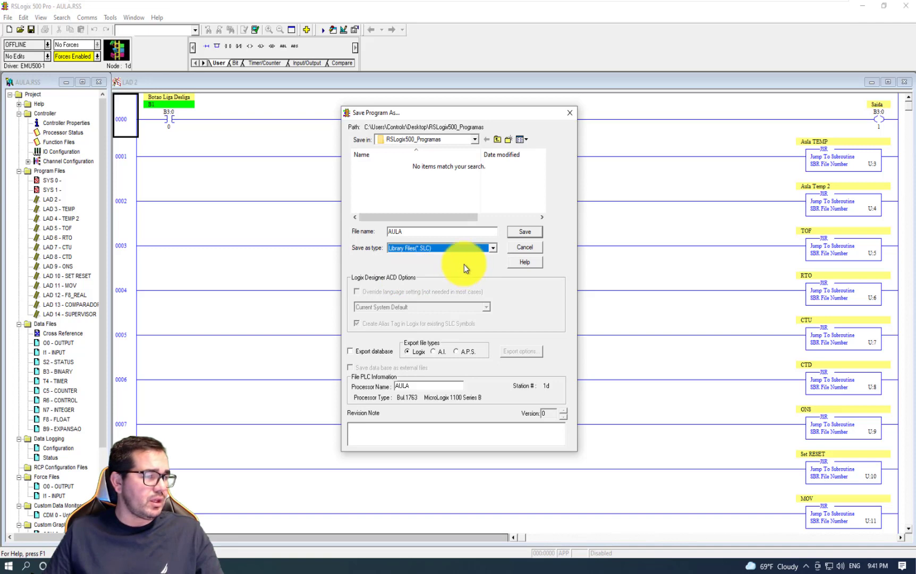
{"action": "left_click", "coordinate": [350, 352]}
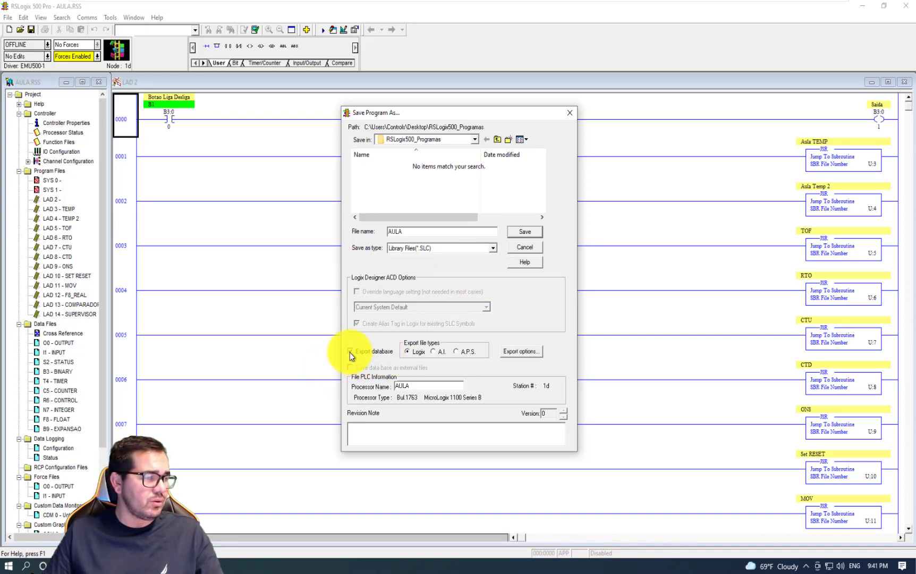
{"action": "left_click", "coordinate": [521, 352]}
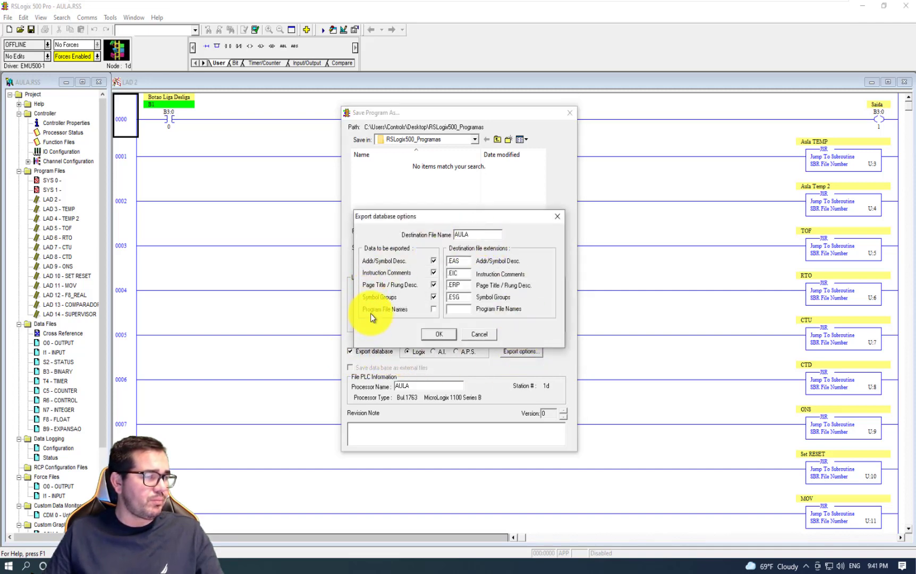
{"action": "left_click", "coordinate": [438, 335]}
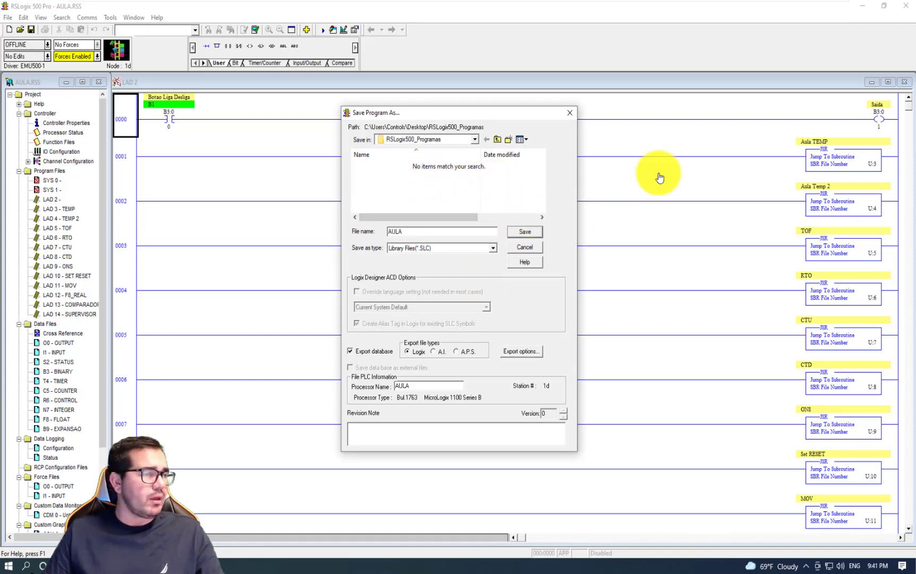
- Create a new RSlogix500toCCW folder on the Desktop and make it the save location
{"action": "left_click", "coordinate": [475, 140]}
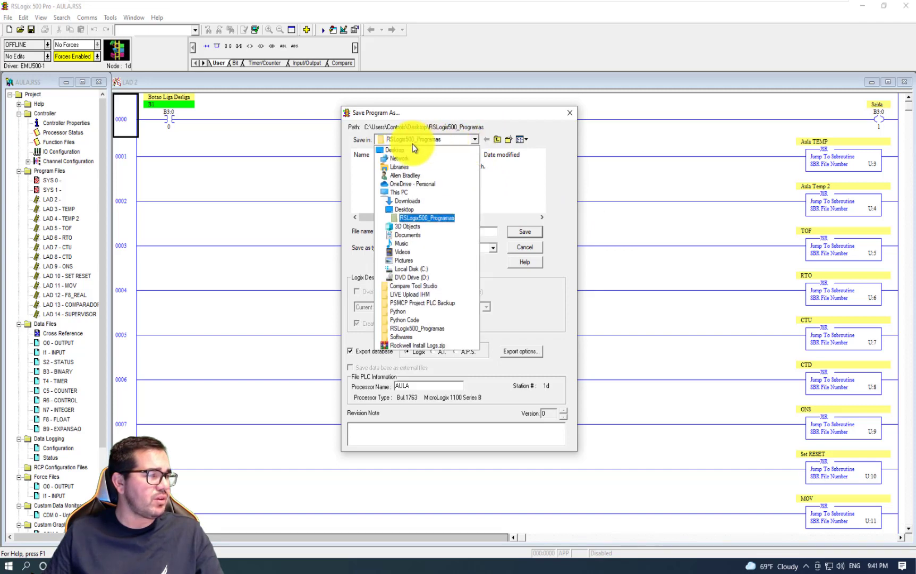
{"action": "left_click", "coordinate": [396, 151]}
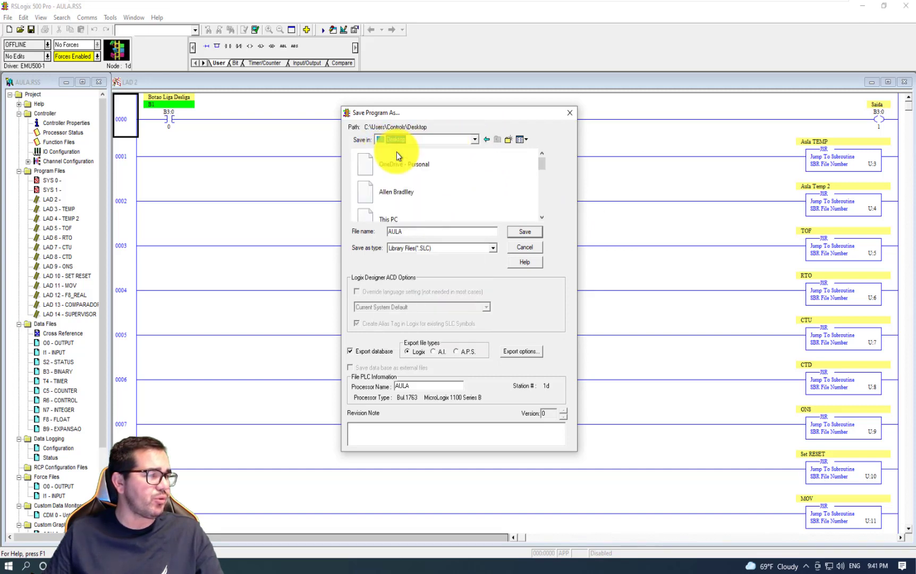
{"action": "left_click", "coordinate": [509, 140]}
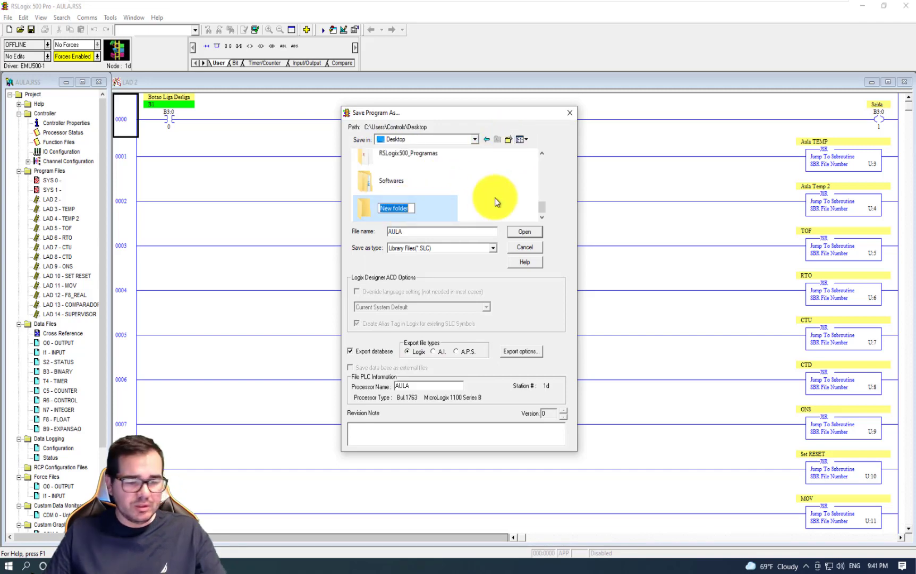
{"action": "type", "text": "R"}
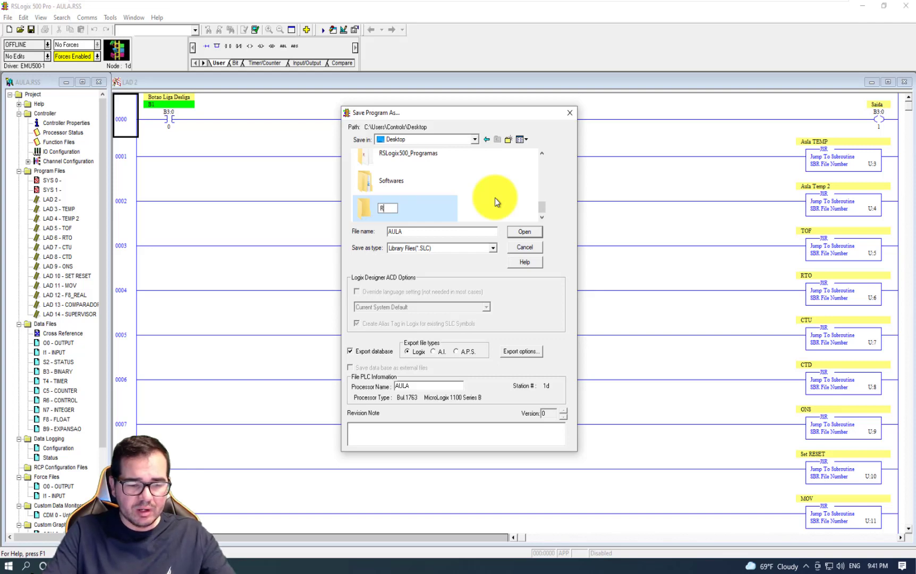
{"action": "type", "text": "Slogix500"}
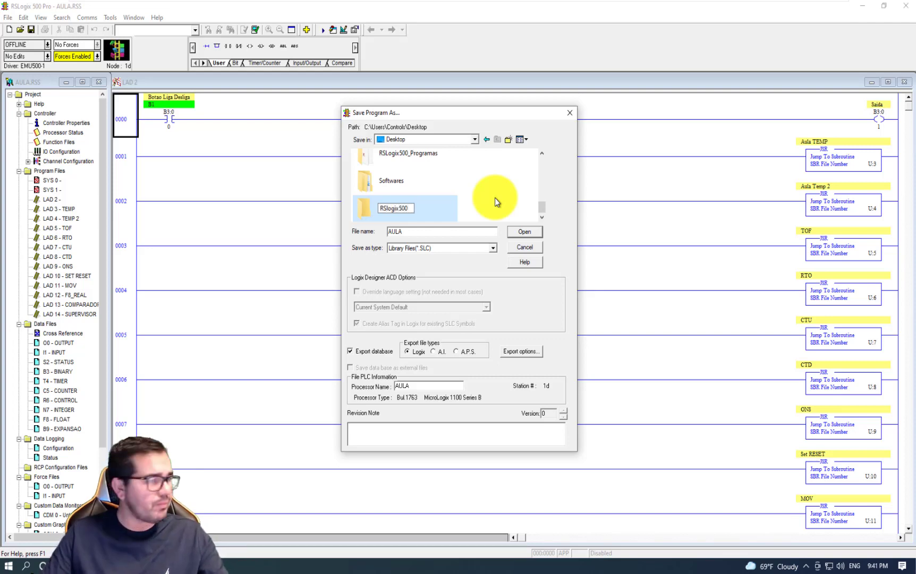
{"action": "type", "text": "0"}
{"action": "key", "text": "BackSpace"}
{"action": "type", "text": "toCCW"}
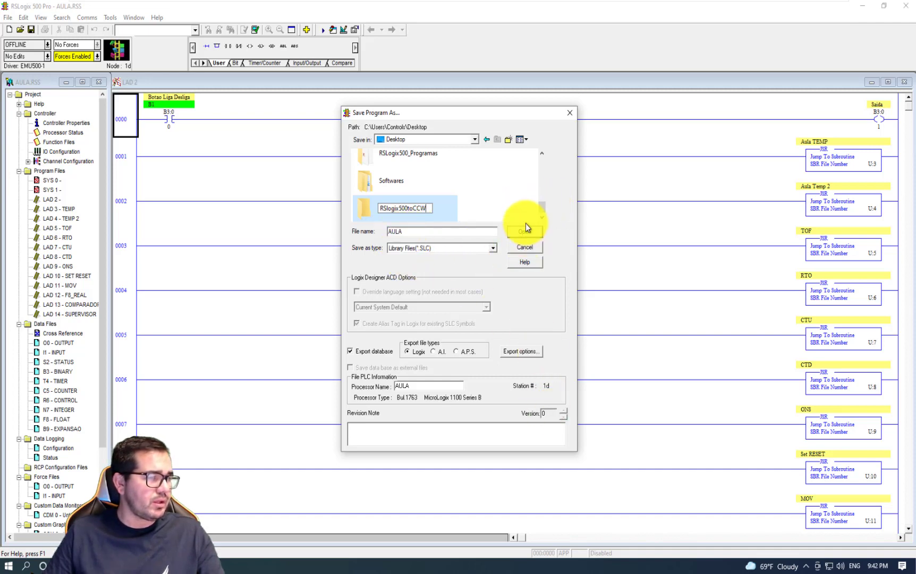
{"action": "double_click", "coordinate": [416, 205]}
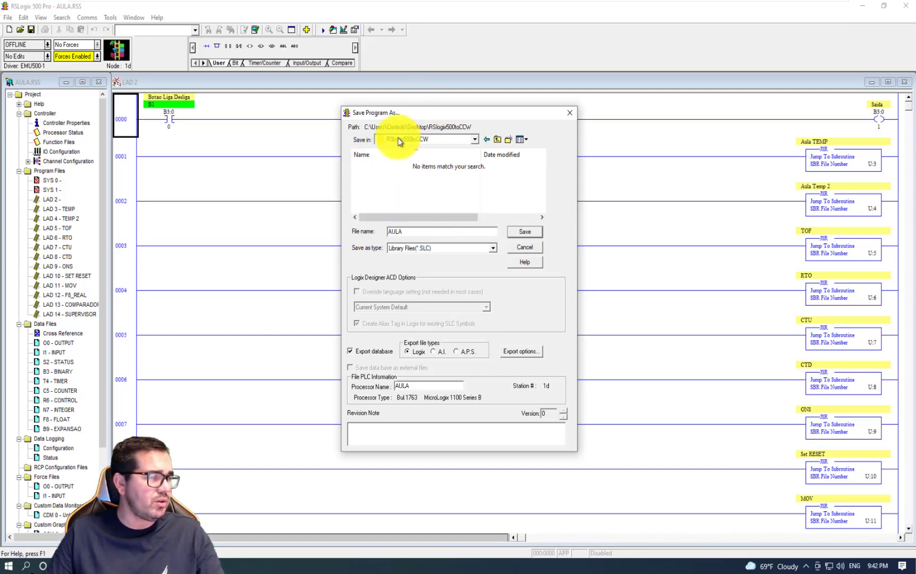
- Save AULA into RSlogix500toCCW, accept the SLC export options, and close Export Results
{"action": "left_click", "coordinate": [526, 234]}
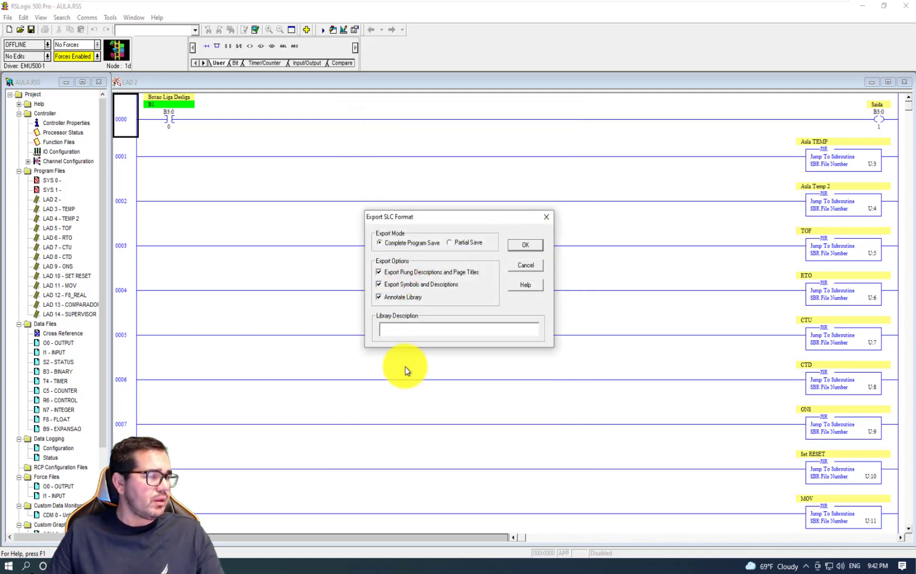
{"action": "left_click", "coordinate": [527, 248]}
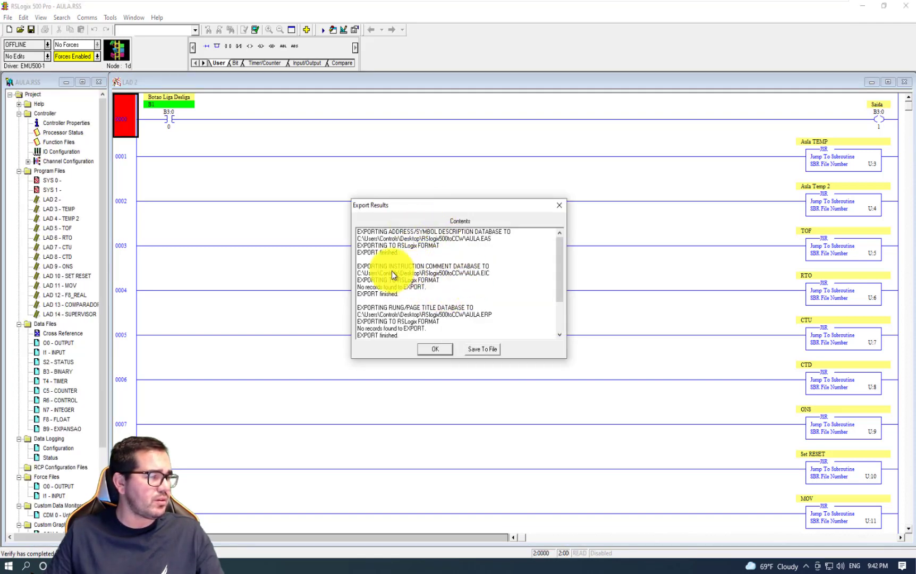
{"action": "left_click_drag", "start_coordinate": [562, 247], "coordinate": [542, 221]}
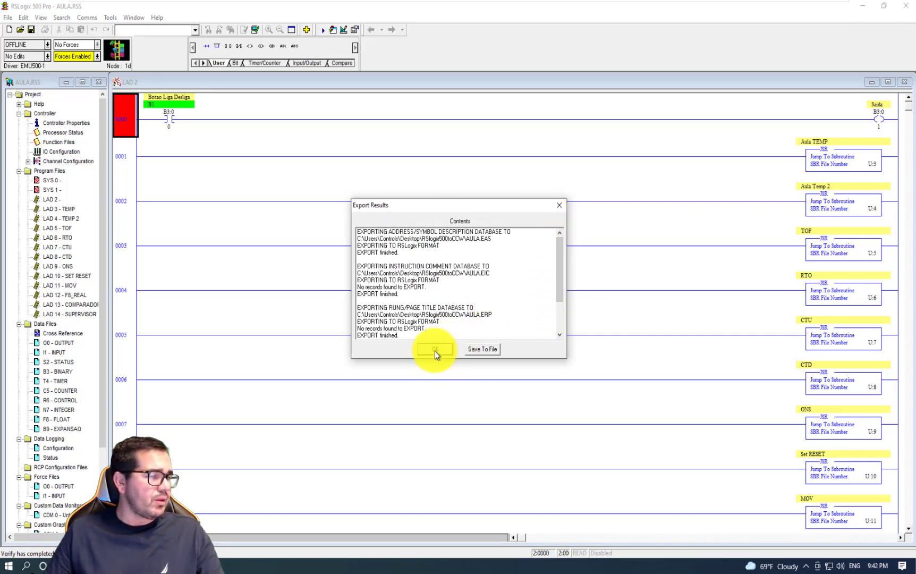
{"action": "left_click", "coordinate": [435, 349]}
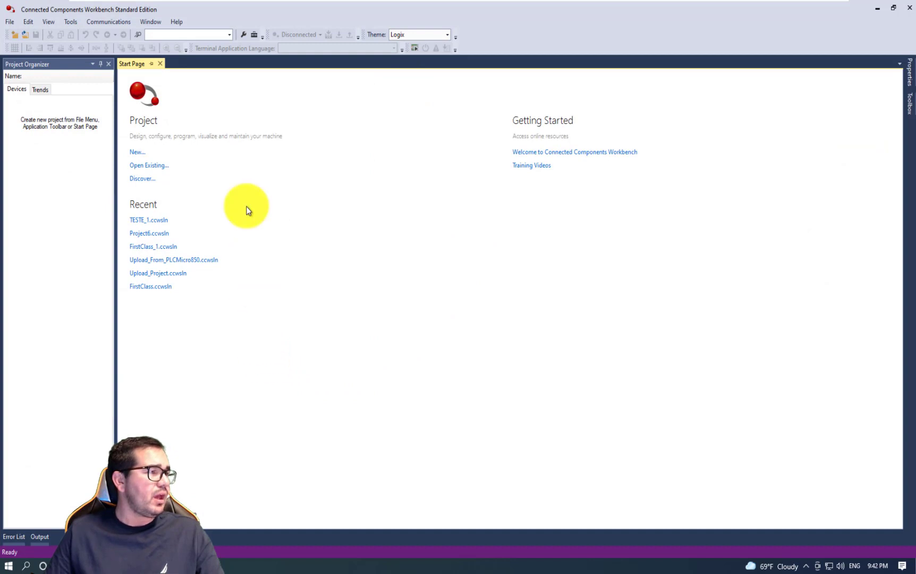
- Launch the MicroLogix Library Converter from the Tools menu
{"action": "left_click", "coordinate": [71, 21]}
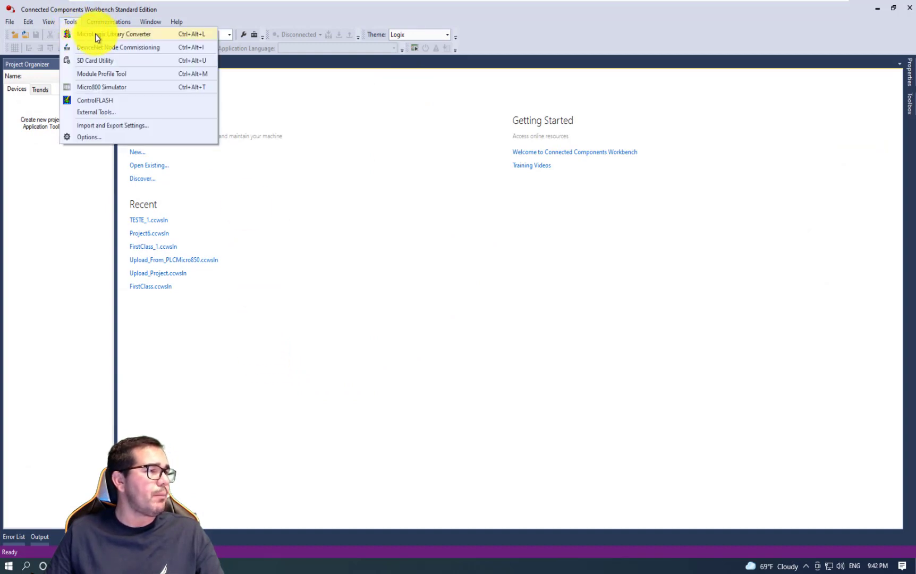
{"action": "left_click", "coordinate": [142, 37]}
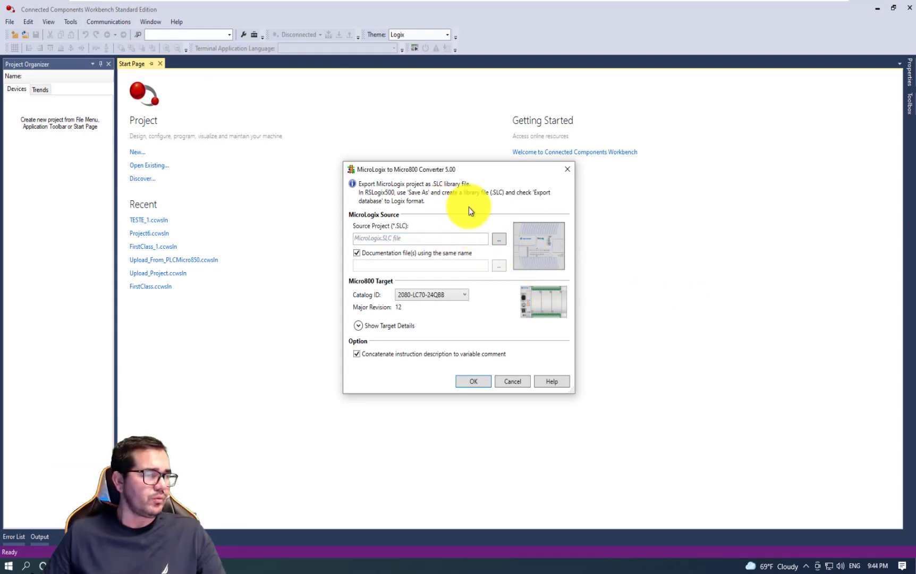
- Select AULA.SLC in the Desktop RSlogix500toCCW folder as the source project
{"action": "left_click", "coordinate": [499, 242]}
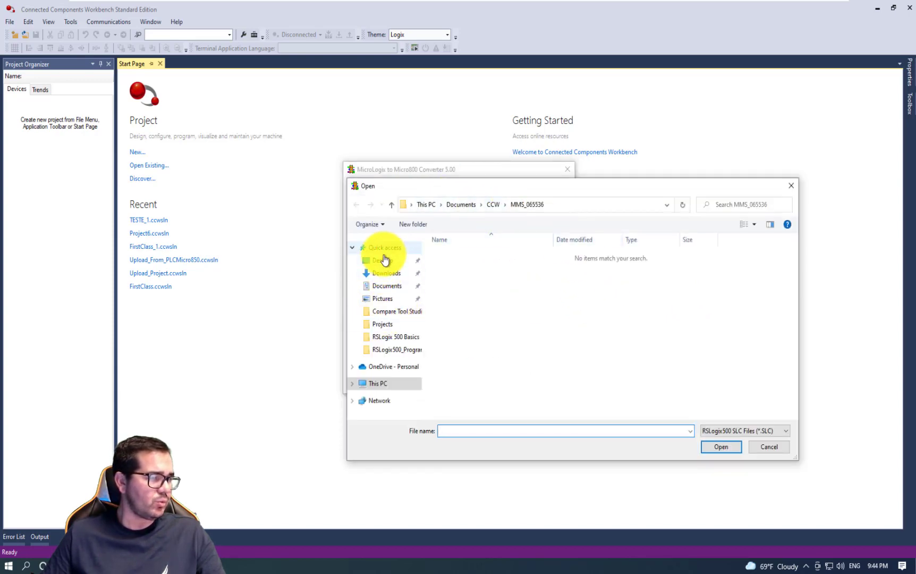
{"action": "left_click", "coordinate": [384, 250]}
{"action": "left_click", "coordinate": [384, 263]}
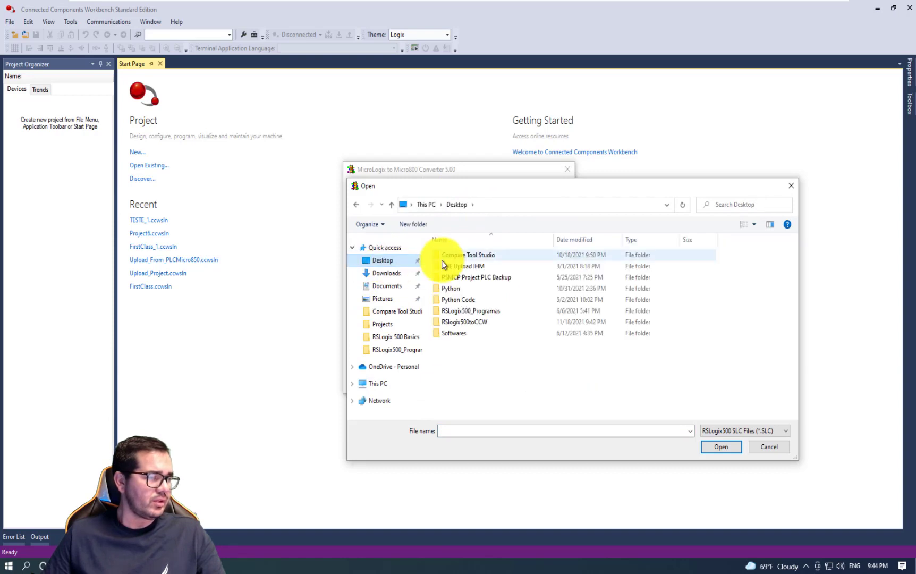
{"action": "double_click", "coordinate": [471, 323]}
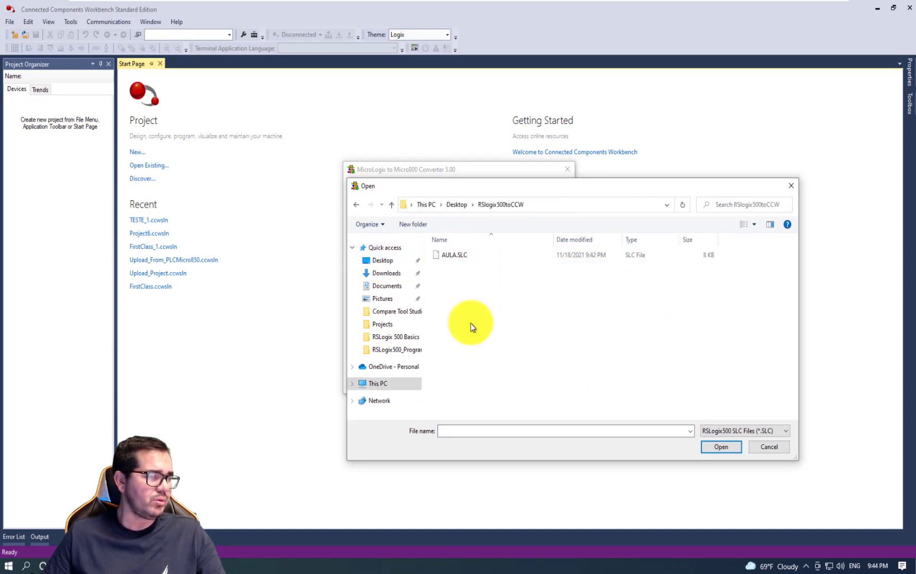
{"action": "left_click", "coordinate": [453, 254]}
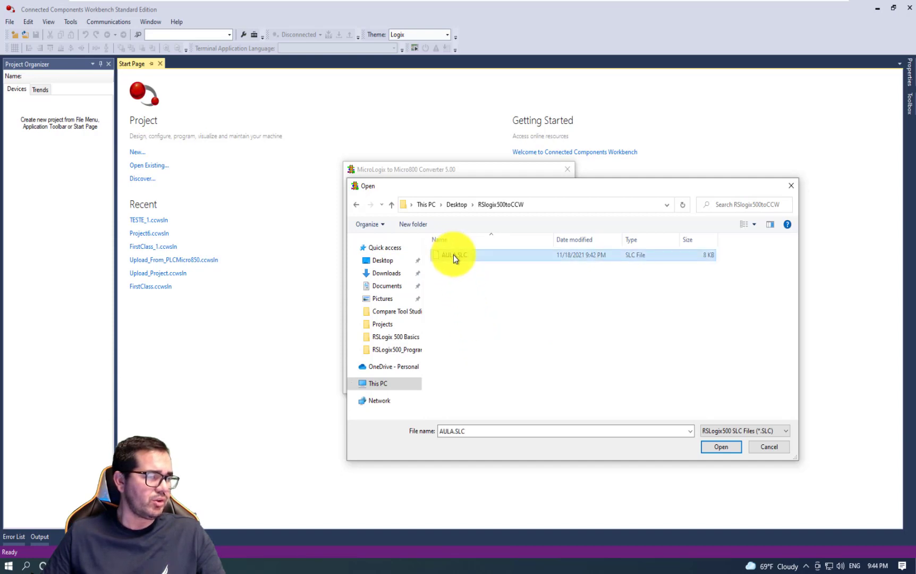
{"action": "left_click", "coordinate": [720, 446]}
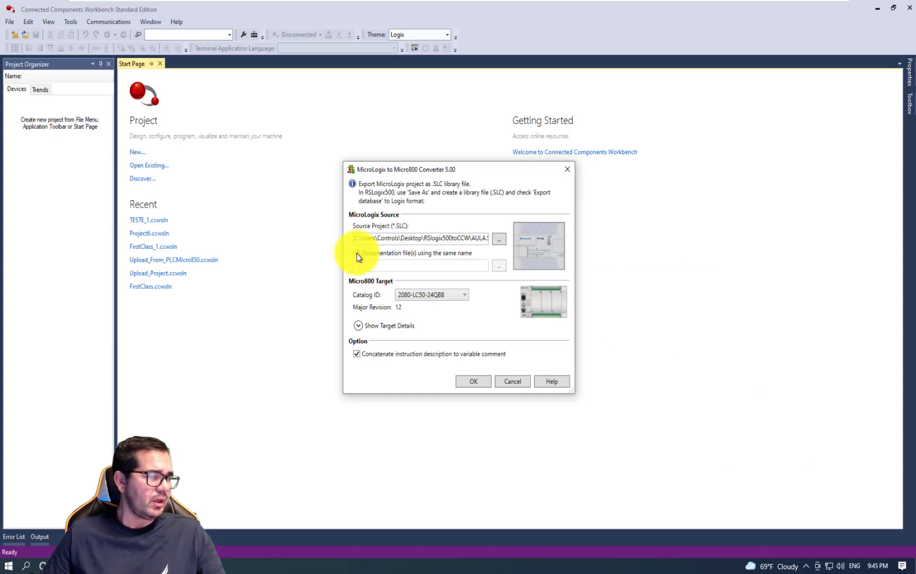
- Use AULA.EAS as a separately chosen documentation file
{"action": "left_click", "coordinate": [357, 254]}
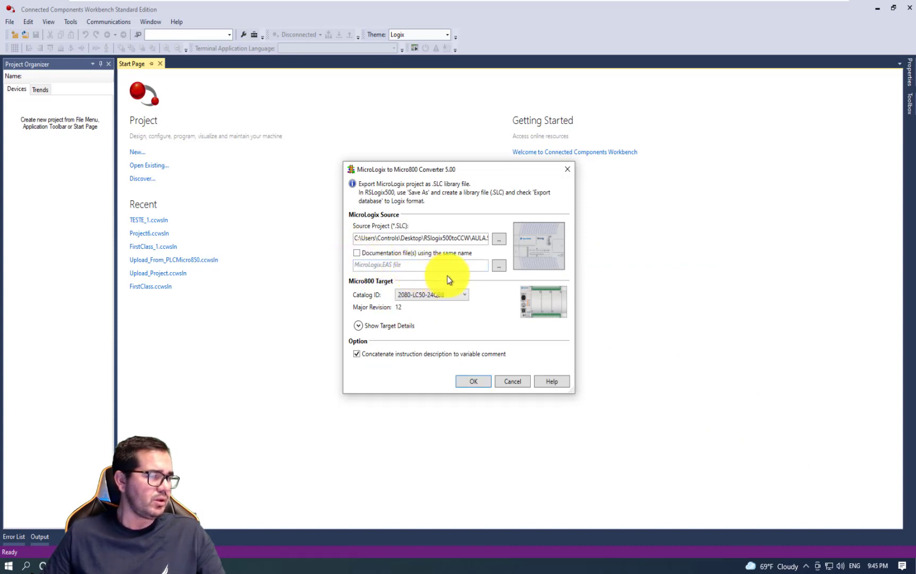
{"action": "left_click", "coordinate": [500, 268]}
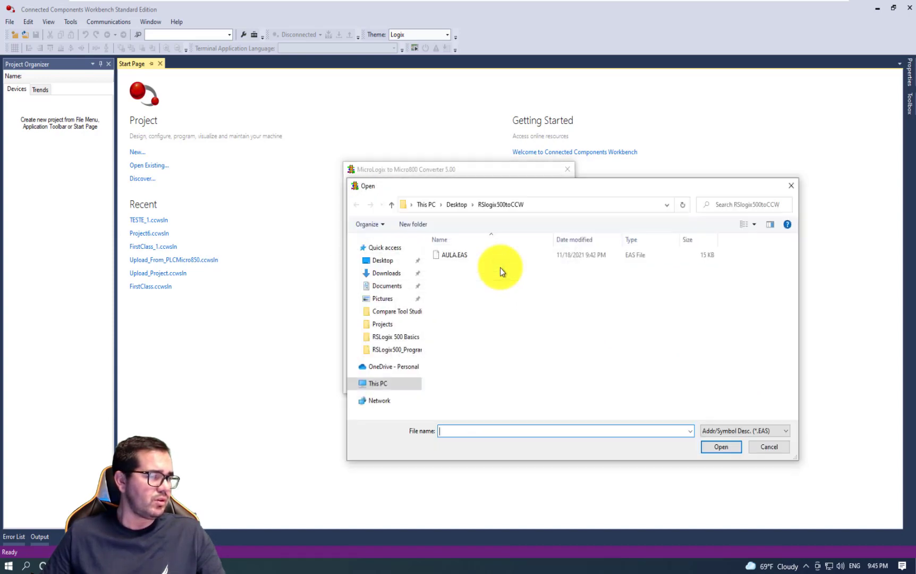
{"action": "left_click", "coordinate": [454, 254]}
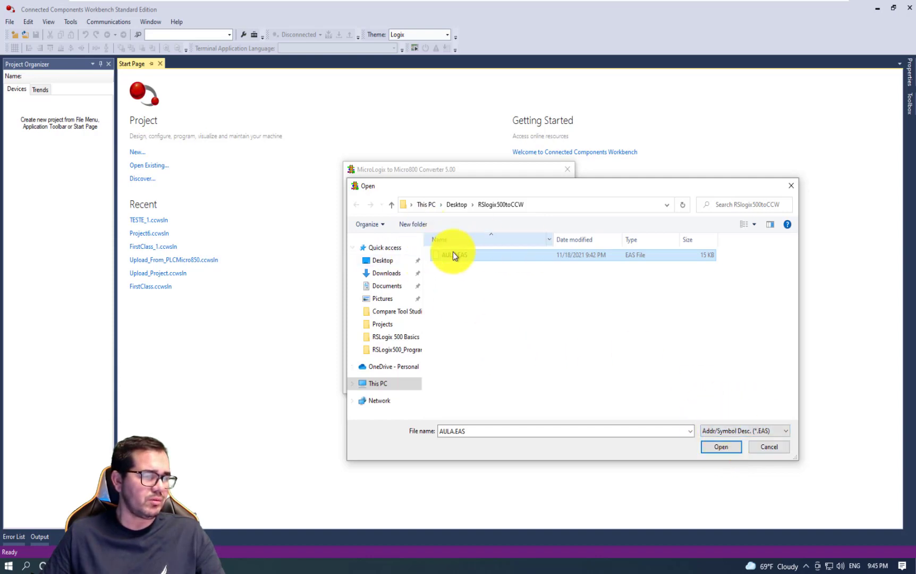
{"action": "left_click", "coordinate": [721, 446]}
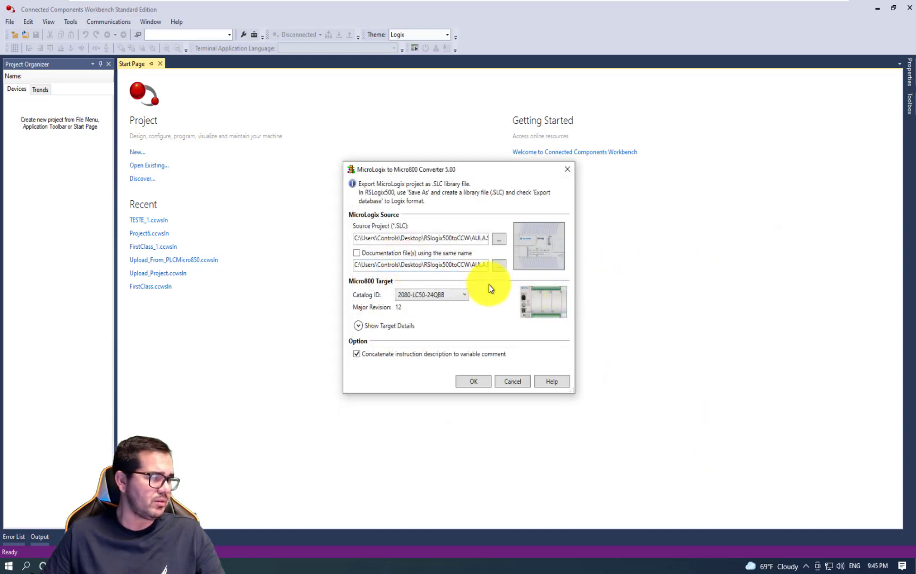
- Target a 2080-LC50-24QBB controller and run the conversion
{"action": "left_click", "coordinate": [466, 295]}
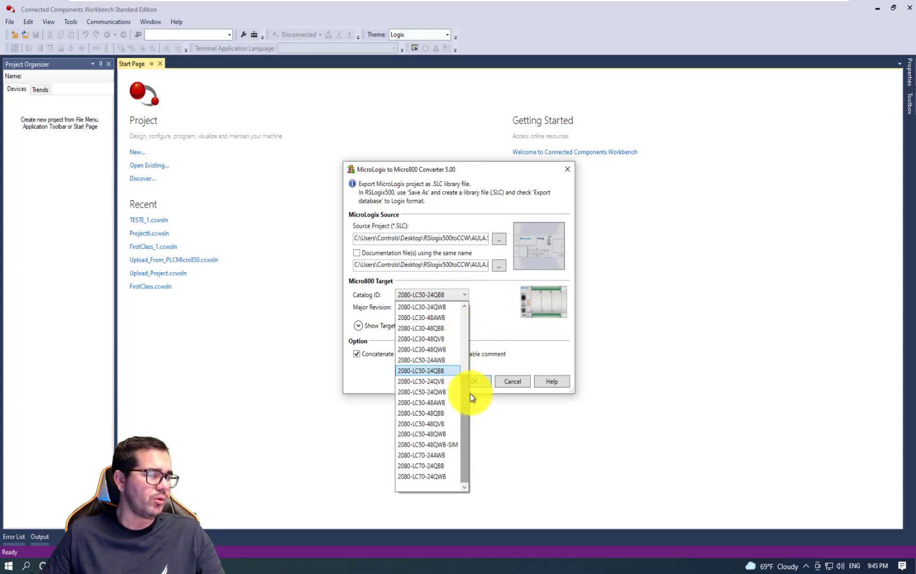
{"action": "left_click_drag", "start_coordinate": [466, 410], "coordinate": [473, 437]}
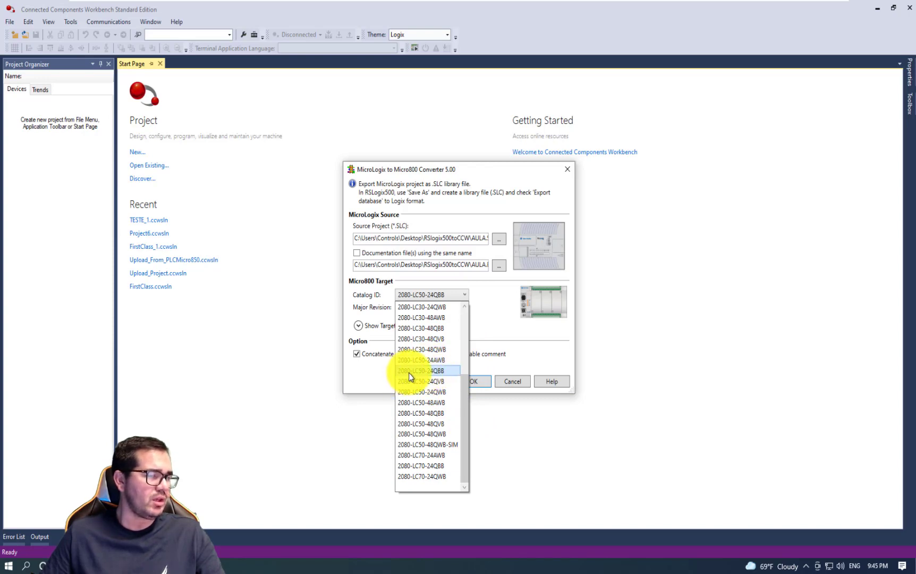
{"action": "left_click", "coordinate": [442, 372]}
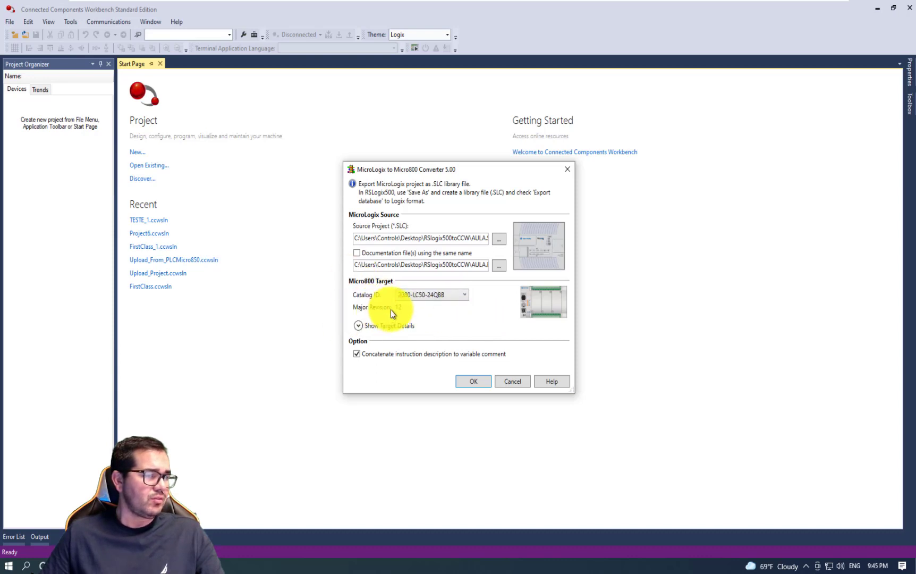
{"action": "left_click", "coordinate": [472, 382]}
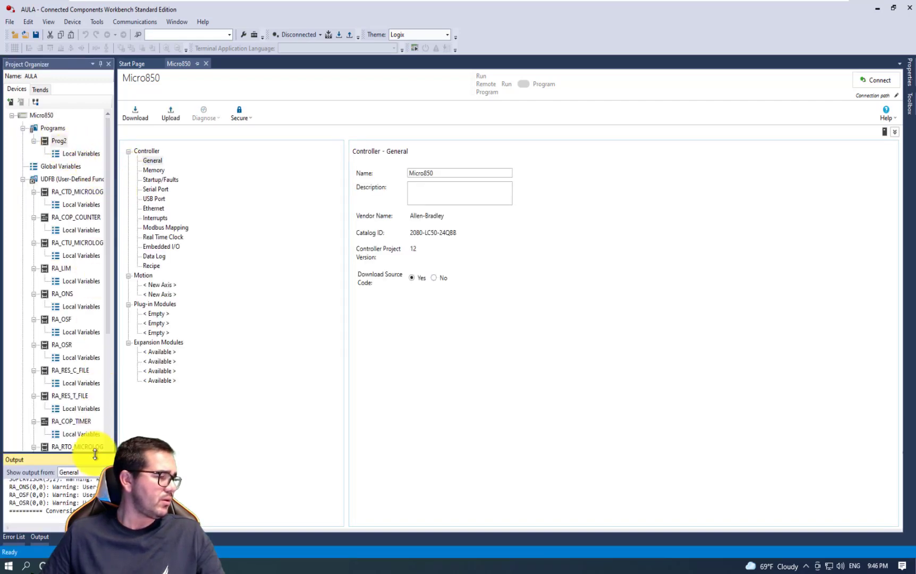
- Widen the Project Organizer tree to show Prog2 and the converted function blocks
{"action": "left_click_drag", "start_coordinate": [116, 378], "coordinate": [399, 376]}
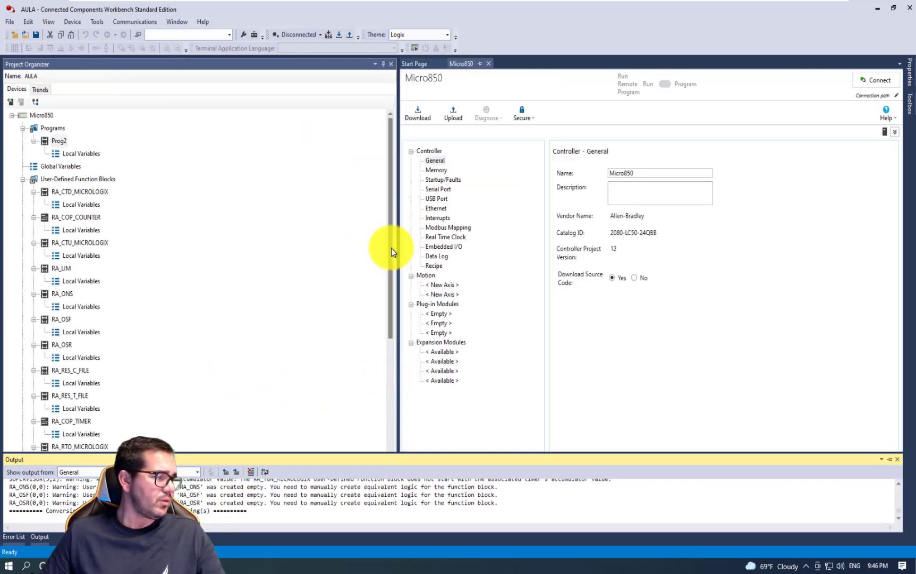
{"action": "left_click_drag", "start_coordinate": [390, 247], "coordinate": [384, 207]}
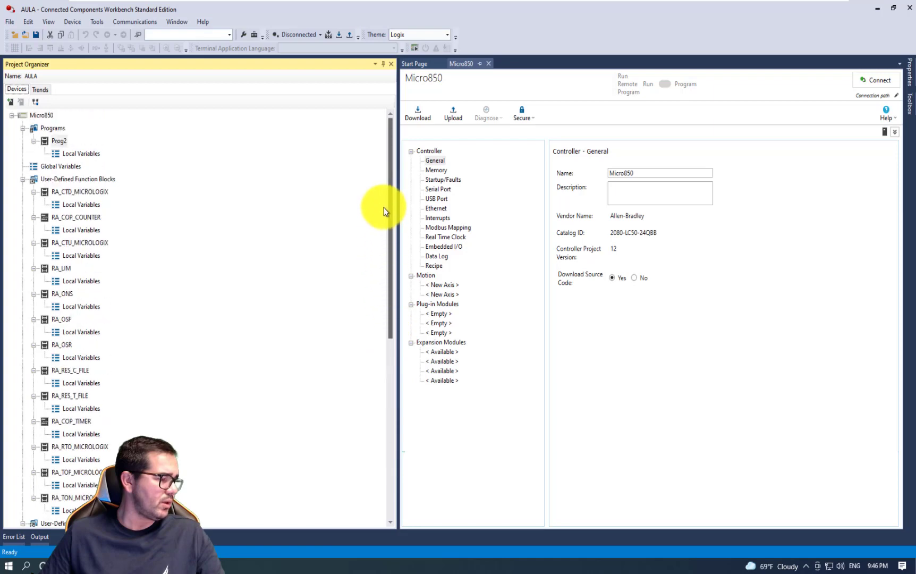
- Review the conversion warnings, then restore the Workbench window and move it right to reveal RSLogix 500
{"action": "left_click", "coordinate": [20, 537]}
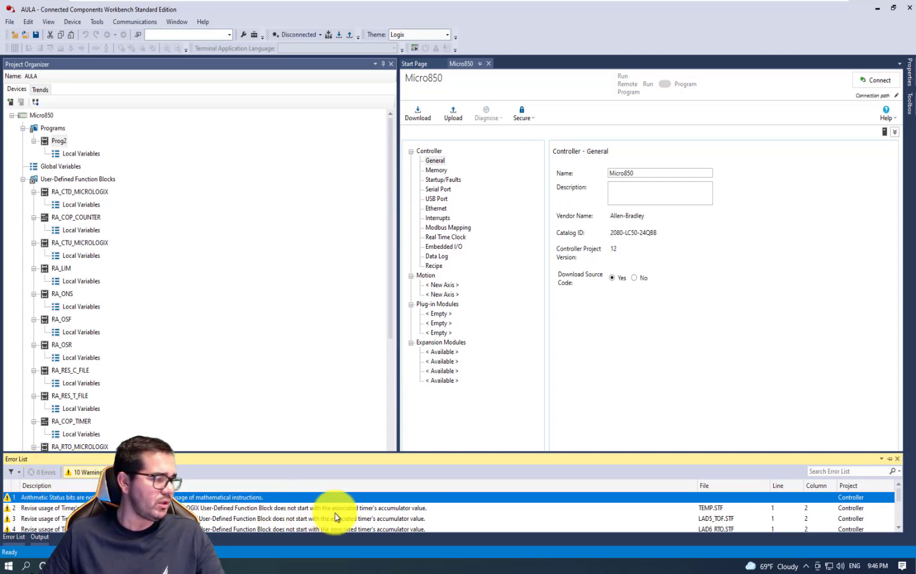
{"action": "scroll", "coordinate": [366, 511], "scroll_direction": "down", "scroll_amount": 2}
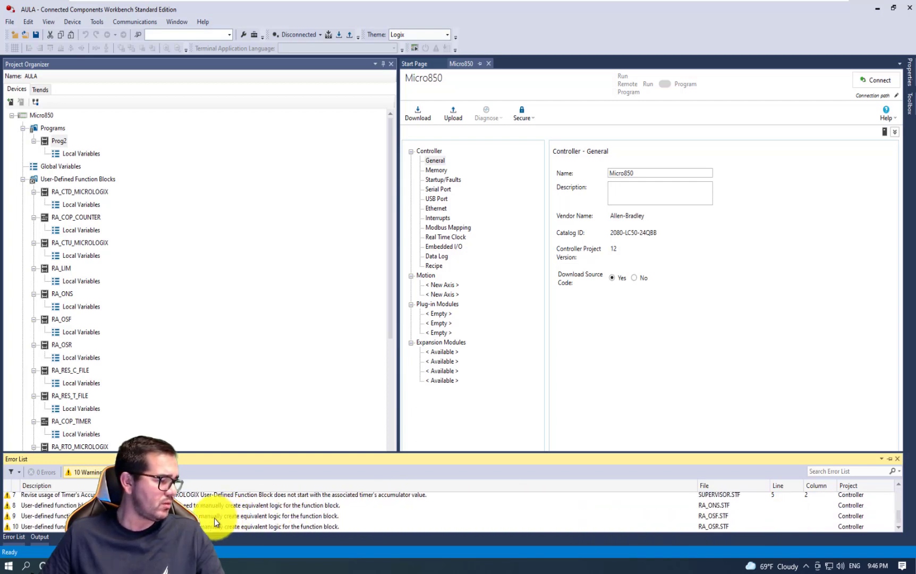
{"action": "key", "text": "Home"}
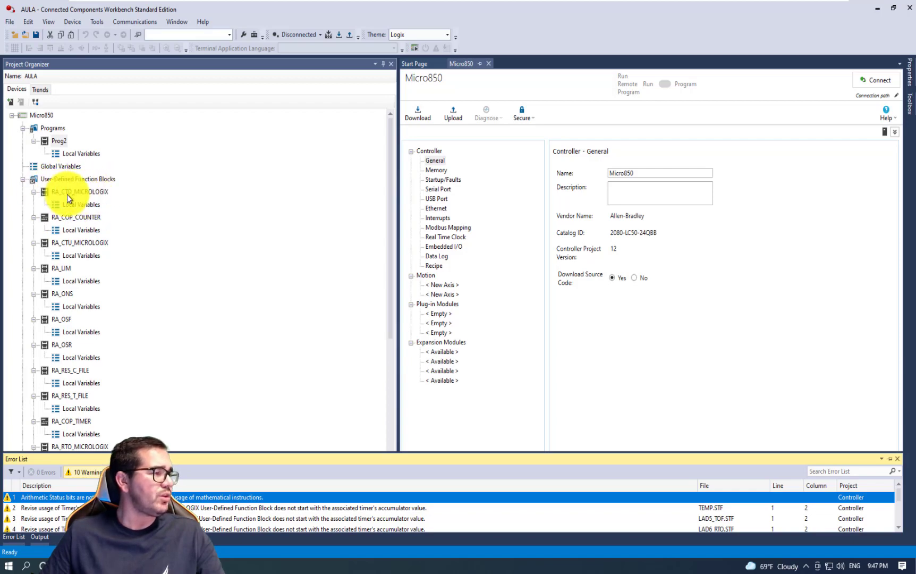
{"action": "left_click_drag", "start_coordinate": [441, 8], "coordinate": [810, 72]}
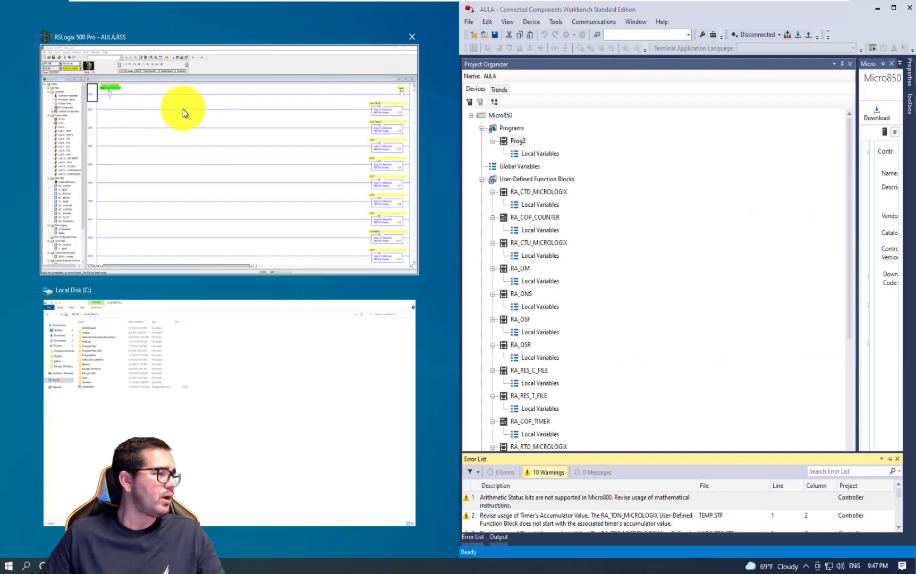
- Snap RSLogix 500 to the left half and browse the converted functions LAD6_RTO through F8_REAL
{"action": "left_click", "coordinate": [182, 109]}
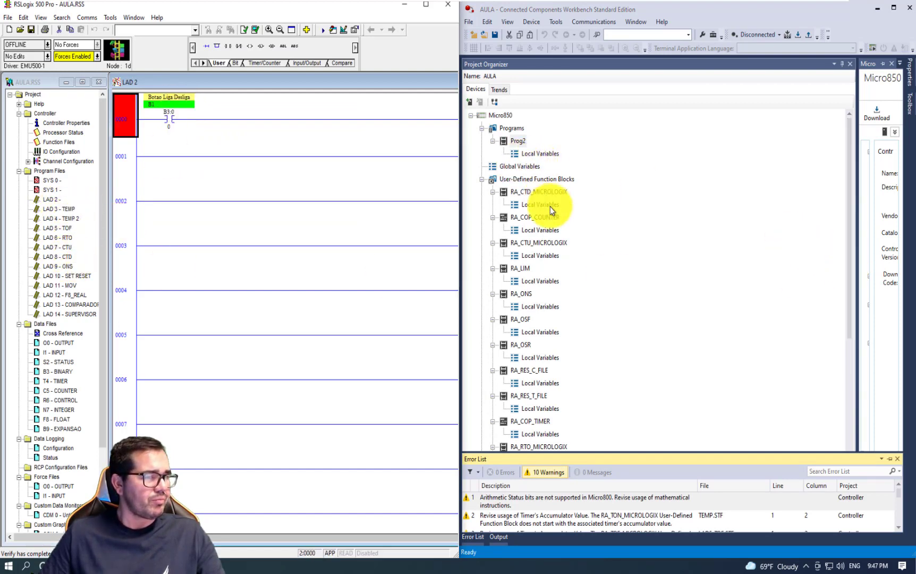
{"action": "left_click", "coordinate": [536, 217]}
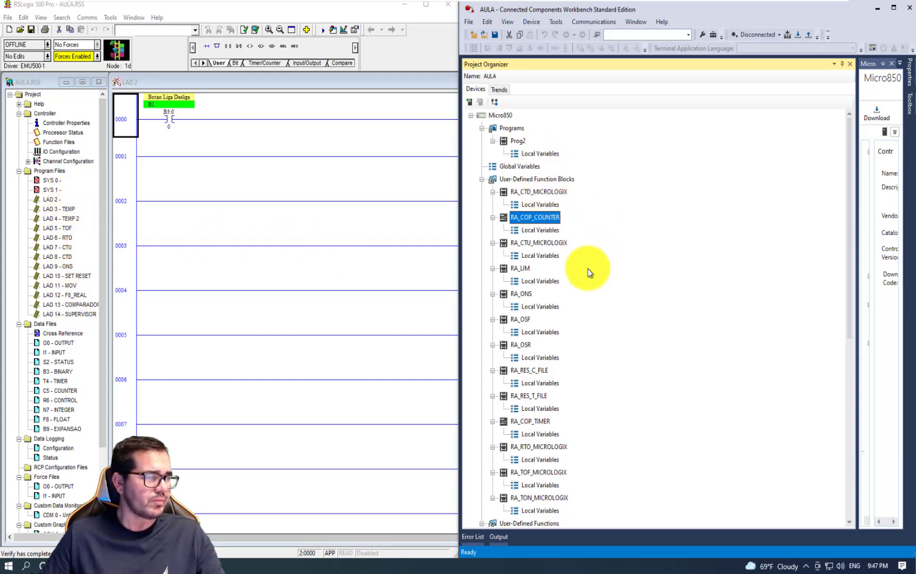
{"action": "scroll", "coordinate": [587, 272], "scroll_direction": "down", "scroll_amount": 9}
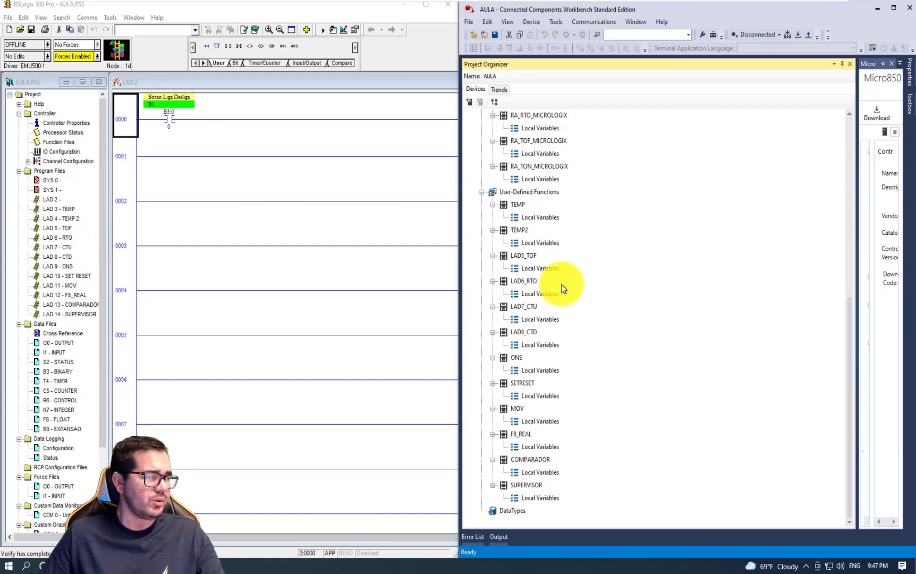
{"action": "left_click", "coordinate": [533, 283]}
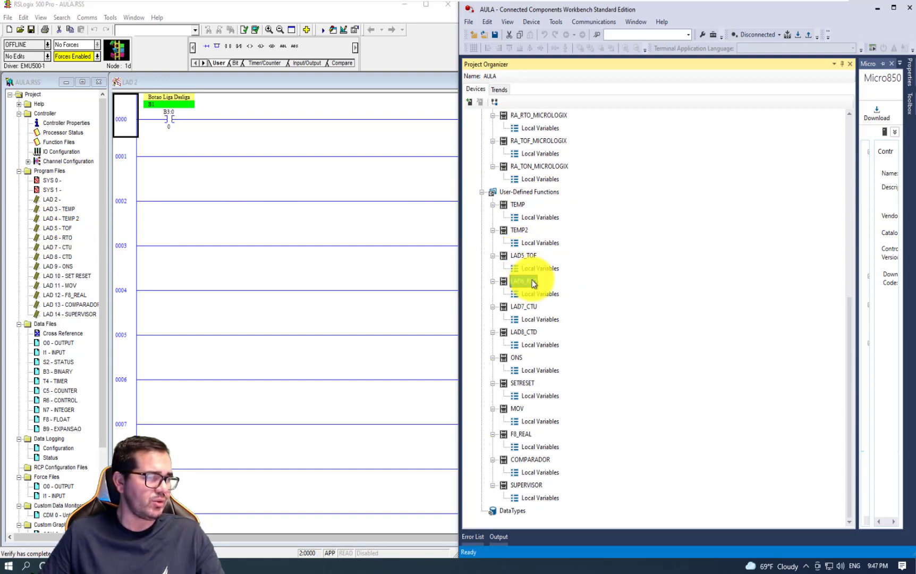
{"action": "left_click", "coordinate": [534, 308]}
{"action": "left_click", "coordinate": [536, 333]}
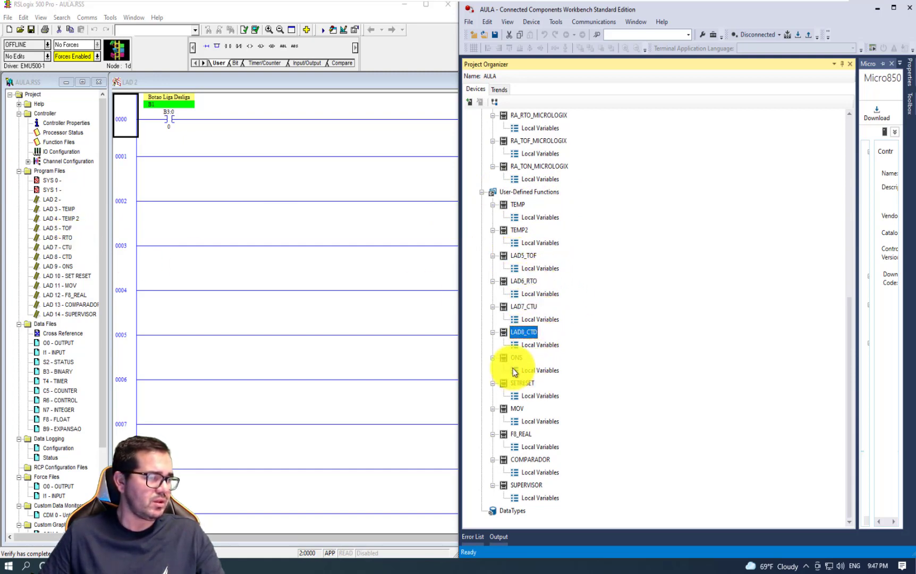
{"action": "left_click", "coordinate": [518, 359]}
{"action": "left_click", "coordinate": [524, 410]}
{"action": "left_click", "coordinate": [526, 435]}
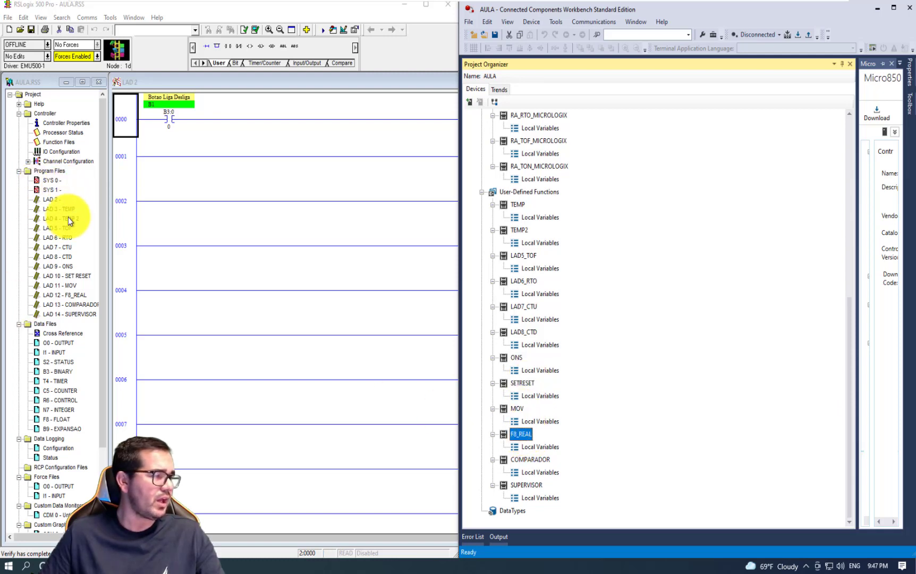
- Collapse User-Defined Function Blocks and select the converted TEMP function
{"action": "scroll", "coordinate": [673, 339], "scroll_direction": "up", "scroll_amount": 9}
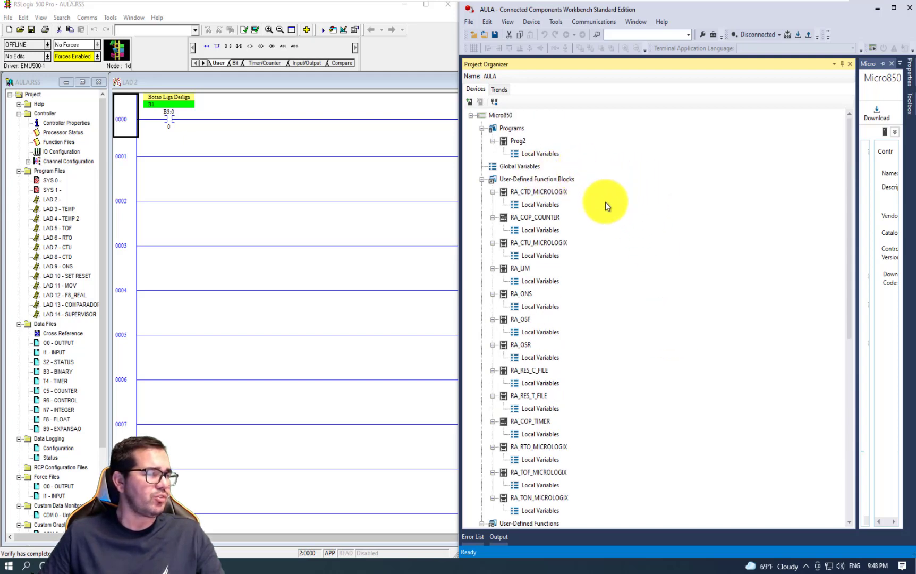
{"action": "left_click", "coordinate": [482, 179]}
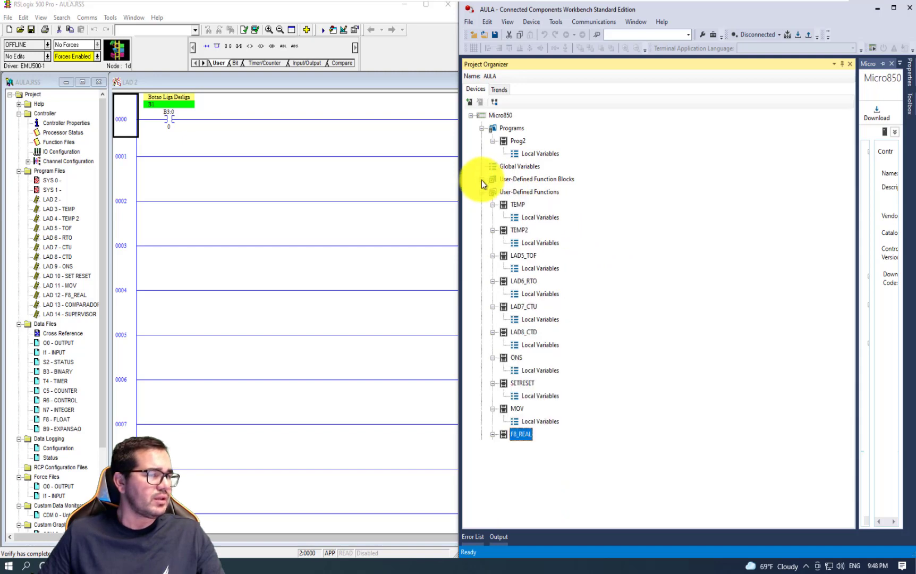
{"action": "left_click", "coordinate": [519, 206]}
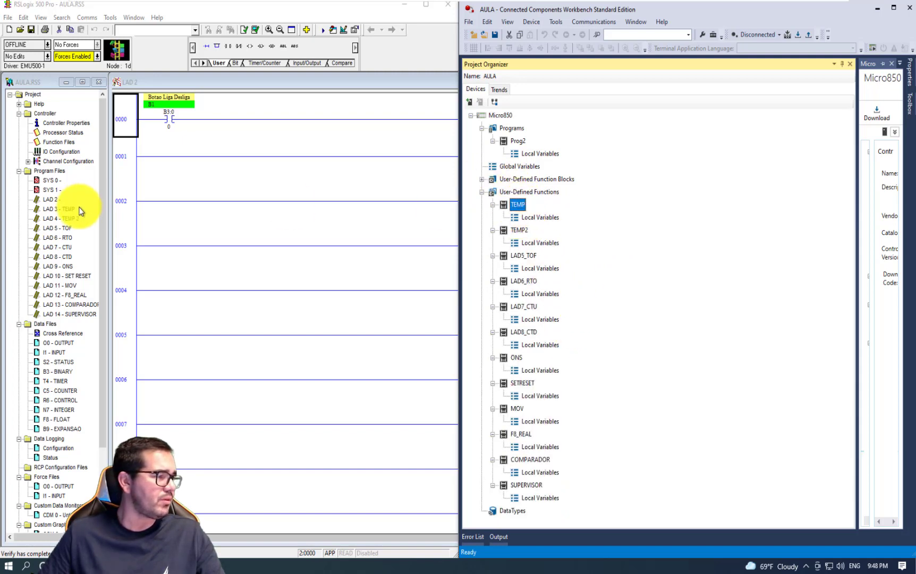
- Compare RSLogix's LAD 3 TEMP ladder with CCW's TEMP-POU and its RA_TON_MICROL timer, then select LAD5_TOF
{"action": "double_click", "coordinate": [68, 210]}
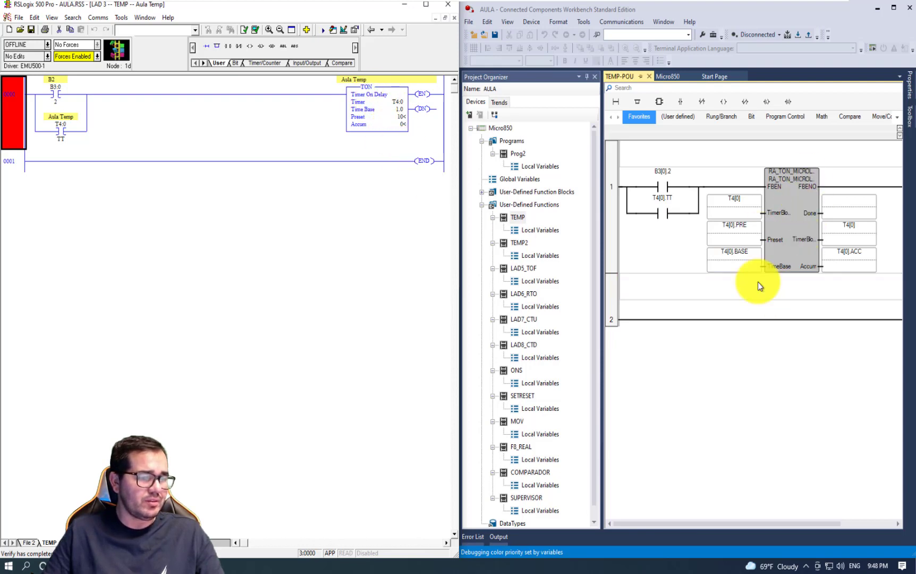
{"action": "left_click_drag", "start_coordinate": [786, 524], "coordinate": [914, 528]}
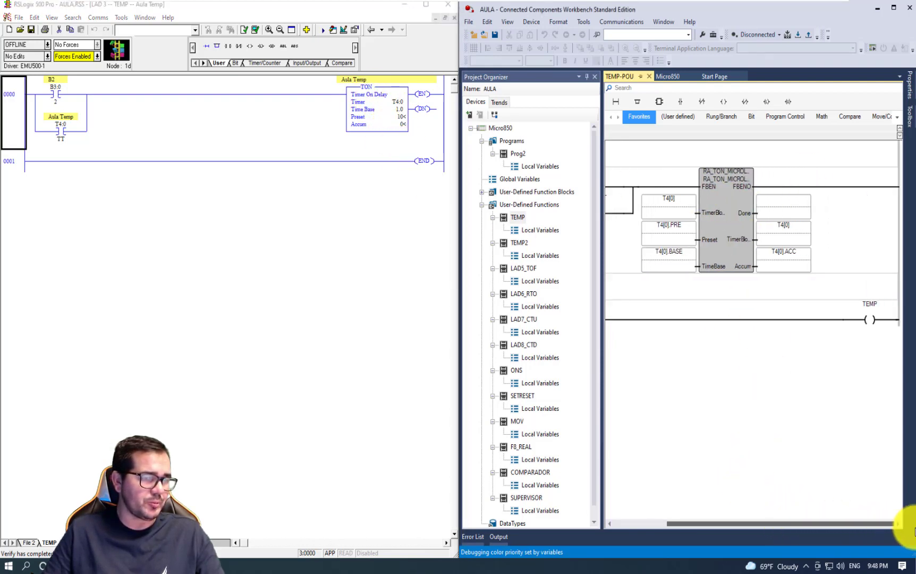
{"action": "left_click_drag", "start_coordinate": [785, 536], "coordinate": [694, 535]}
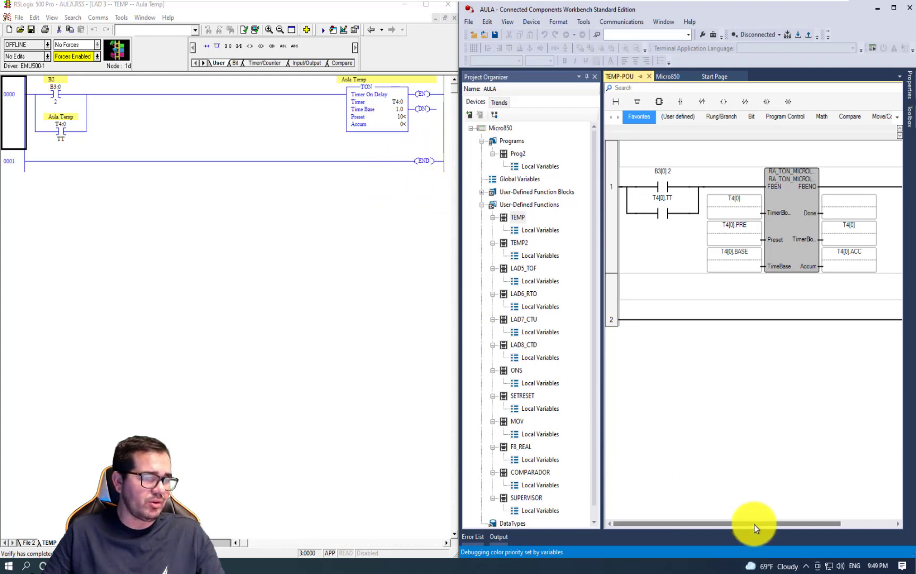
{"action": "left_click_drag", "start_coordinate": [752, 525], "coordinate": [872, 523]}
{"action": "left_click_drag", "start_coordinate": [766, 515], "coordinate": [703, 511]}
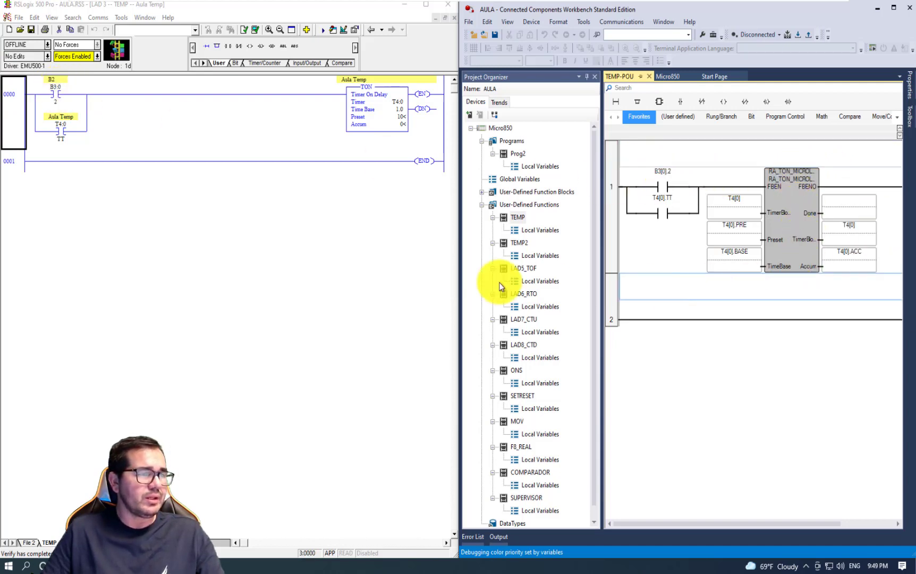
{"action": "left_click", "coordinate": [519, 218]}
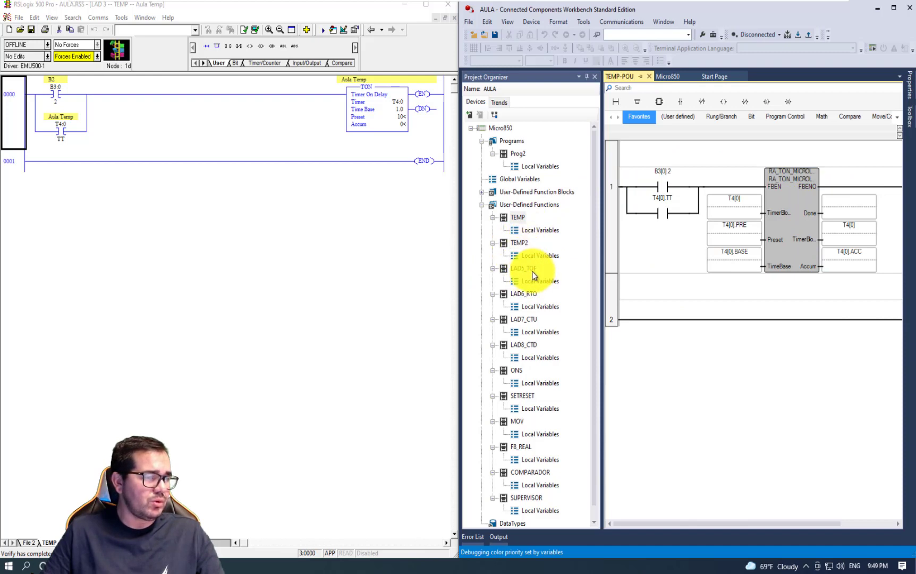
{"action": "left_click", "coordinate": [529, 269]}
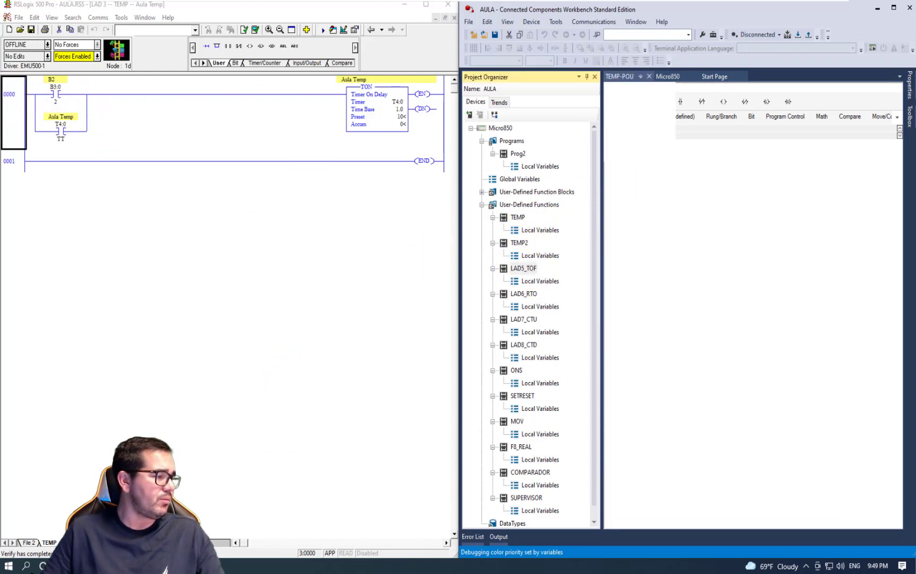
- Open the original LAD 5 - TOF ladder from the RSLogix 500 project tree
{"action": "left_click", "coordinate": [28, 543]}
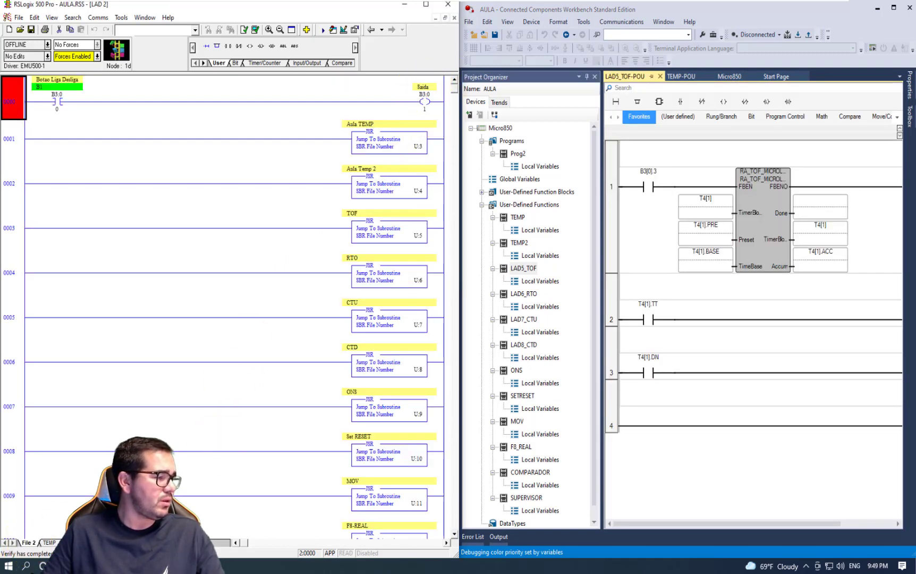
{"action": "left_click", "coordinate": [47, 543]}
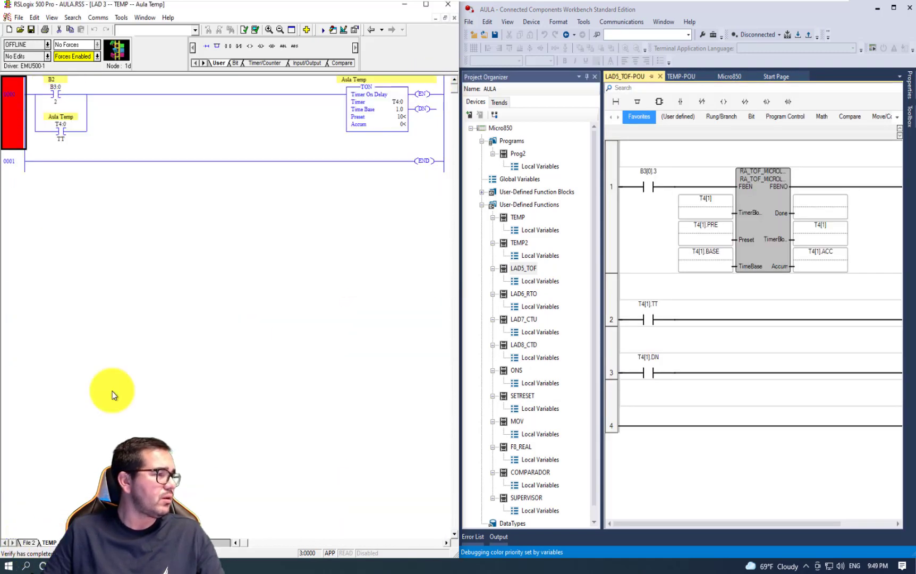
{"action": "left_click", "coordinate": [445, 17]}
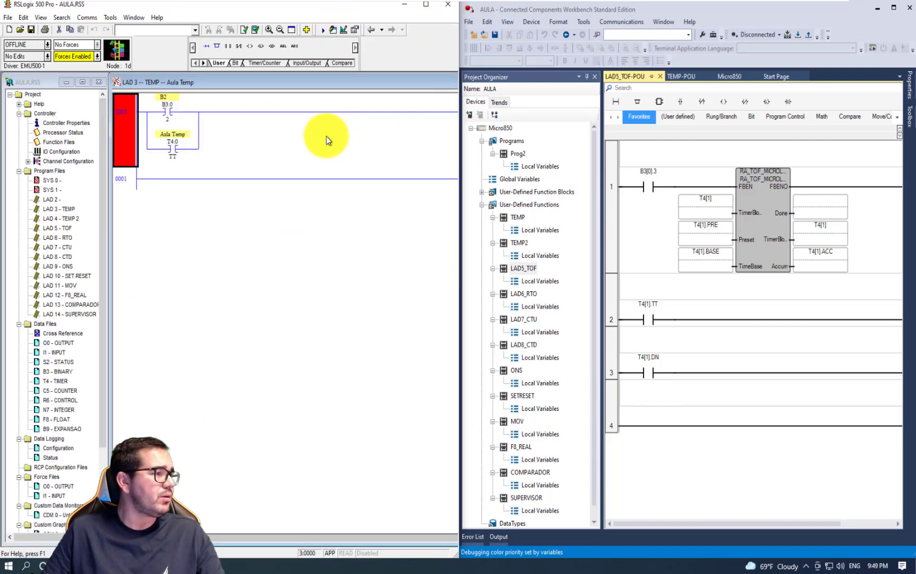
{"action": "double_click", "coordinate": [71, 228]}
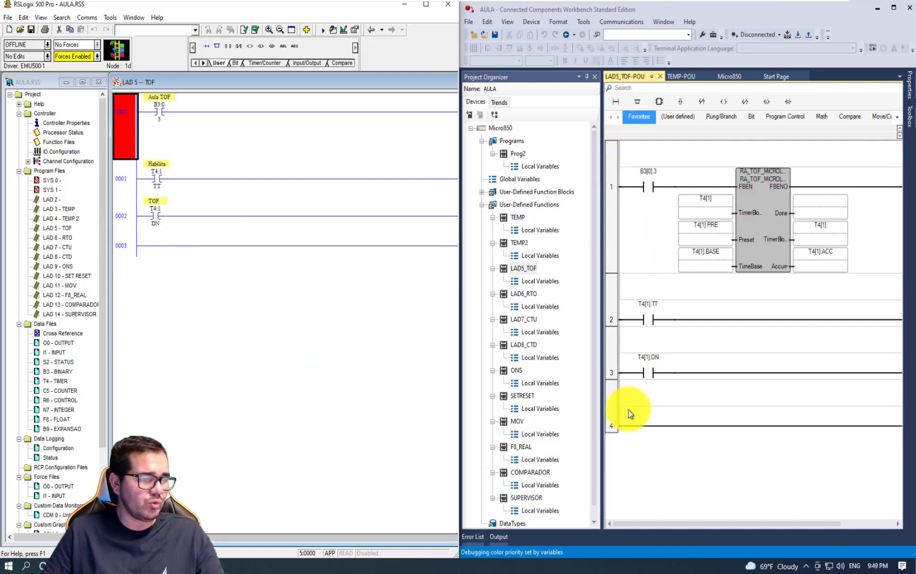
- View CCW's LAD5_TOF-POU, where B3[0].3 feeds an RA_TOF_MICROL timer using T4[1]
{"action": "left_click", "coordinate": [644, 528]}
{"action": "left_click_drag", "start_coordinate": [768, 525], "coordinate": [694, 530]}
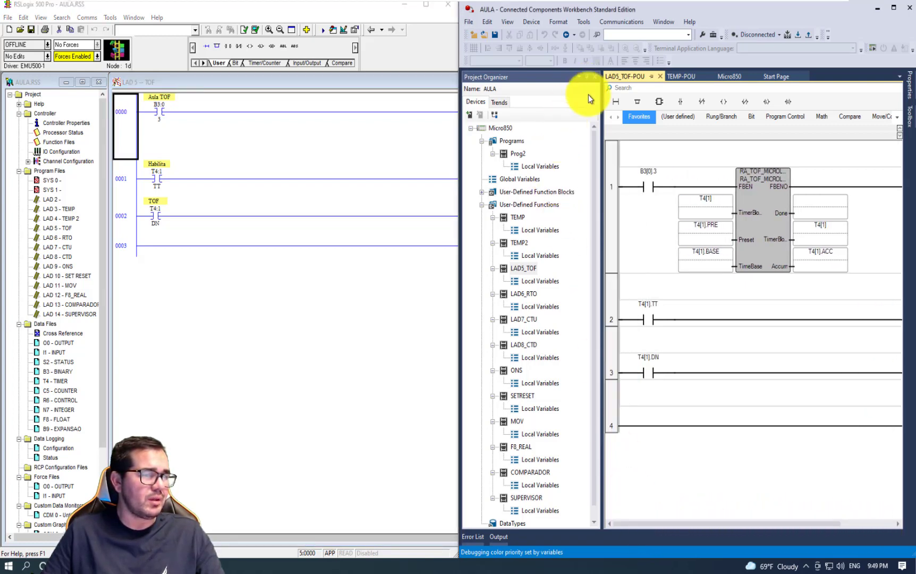
{"action": "left_click", "coordinate": [594, 139]}
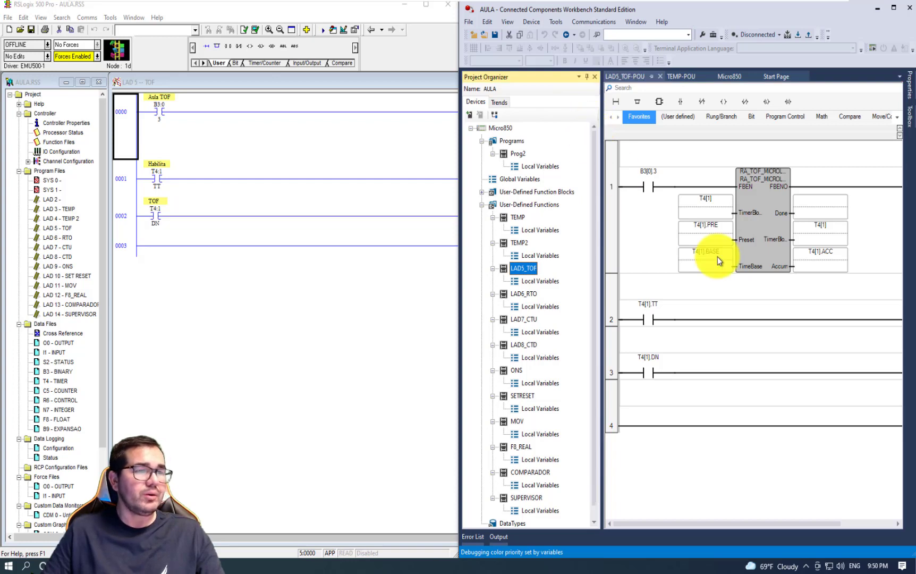